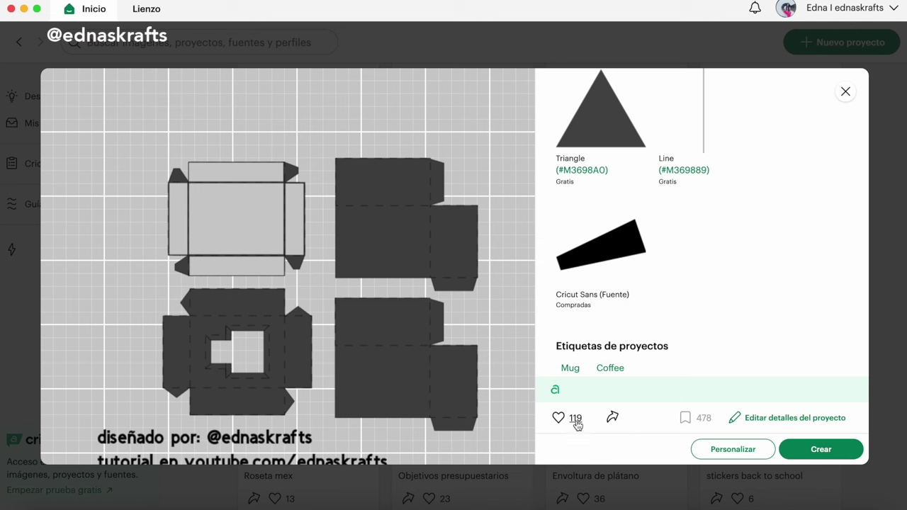
Step: Close the project details, return to the Discover page and search the library for the creator's first name
left_click(846, 93)
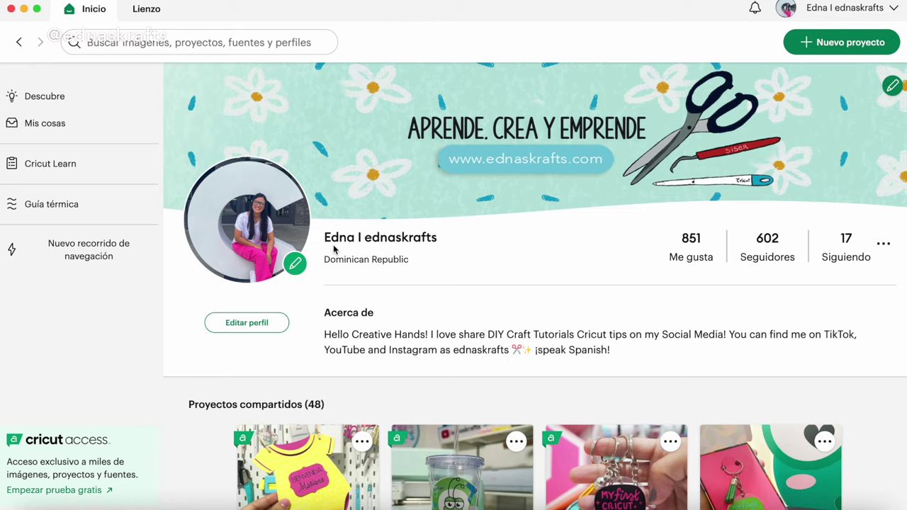
left_click(60, 104)
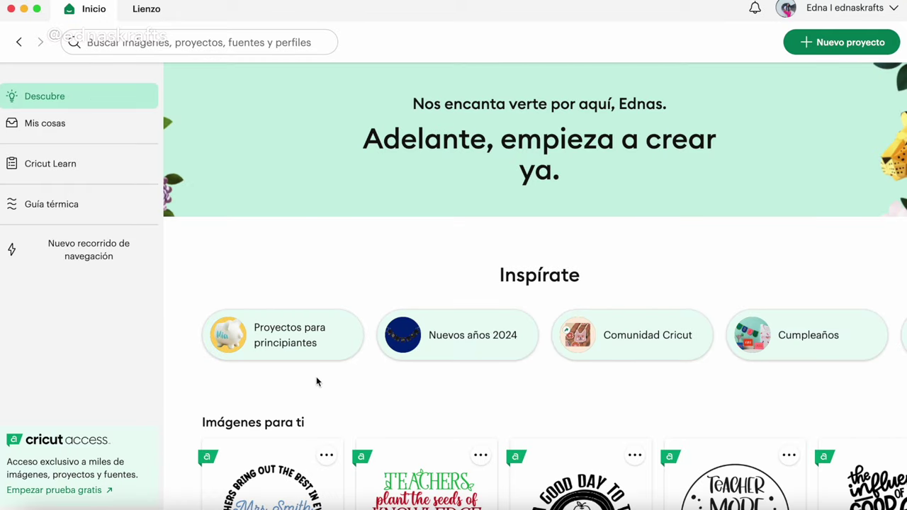
left_click(163, 35)
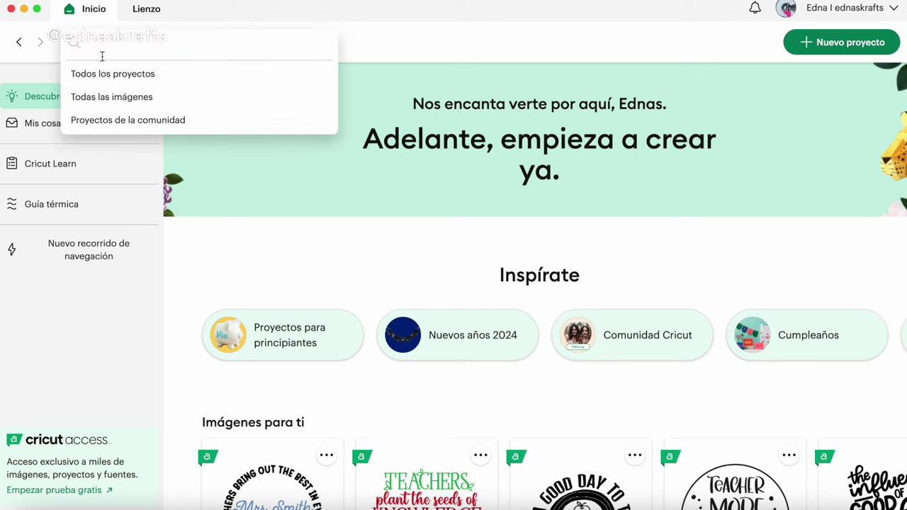
type("ed")
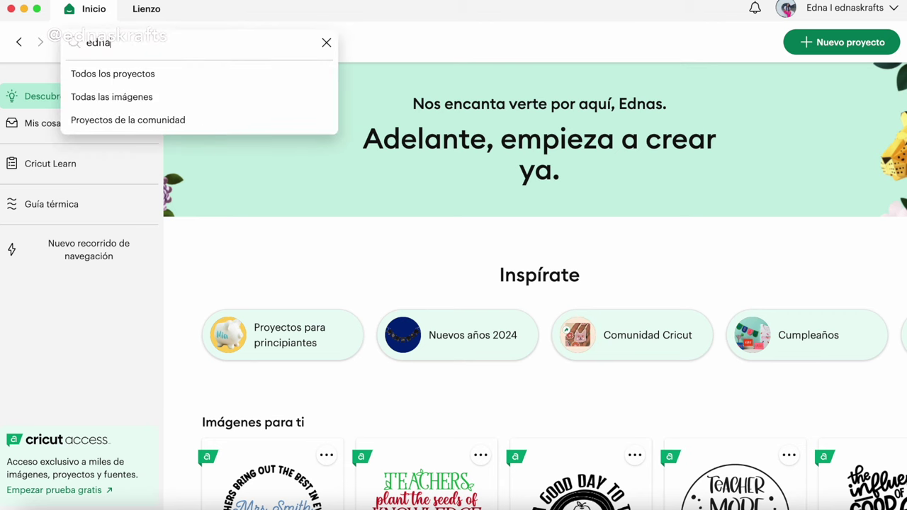
type("na")
key("Return")
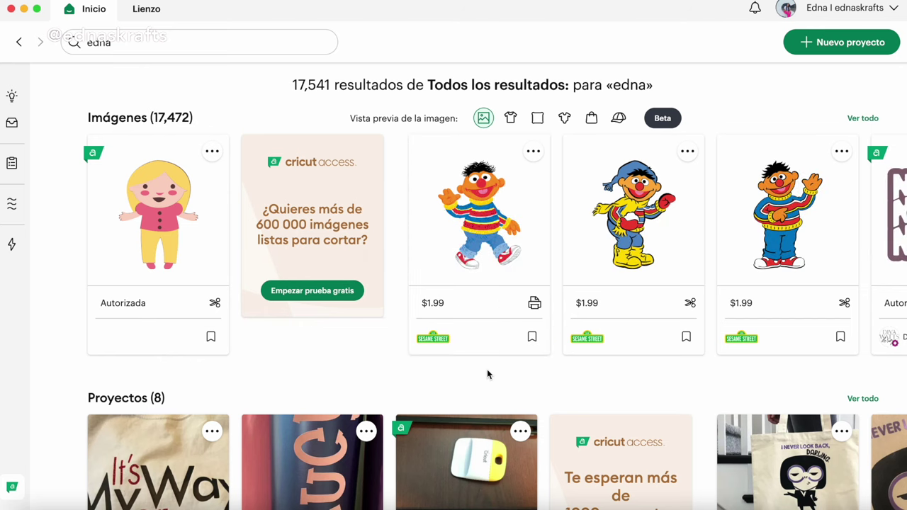
scroll(487, 369, "down", 5)
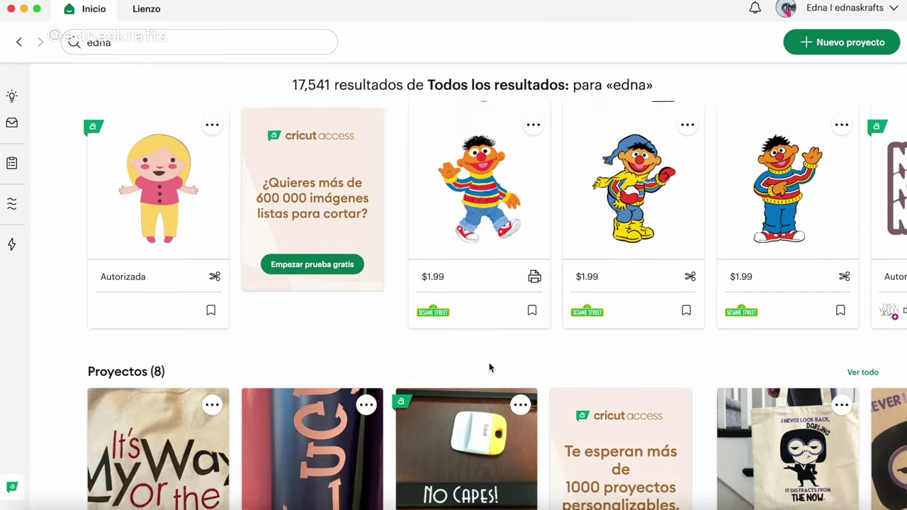
scroll(489, 366, "down", 10)
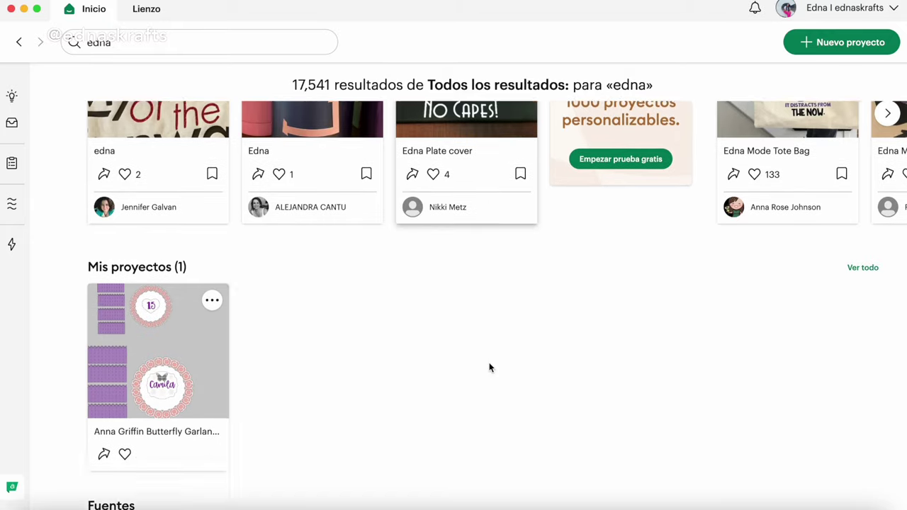
scroll(489, 367, "down", 1)
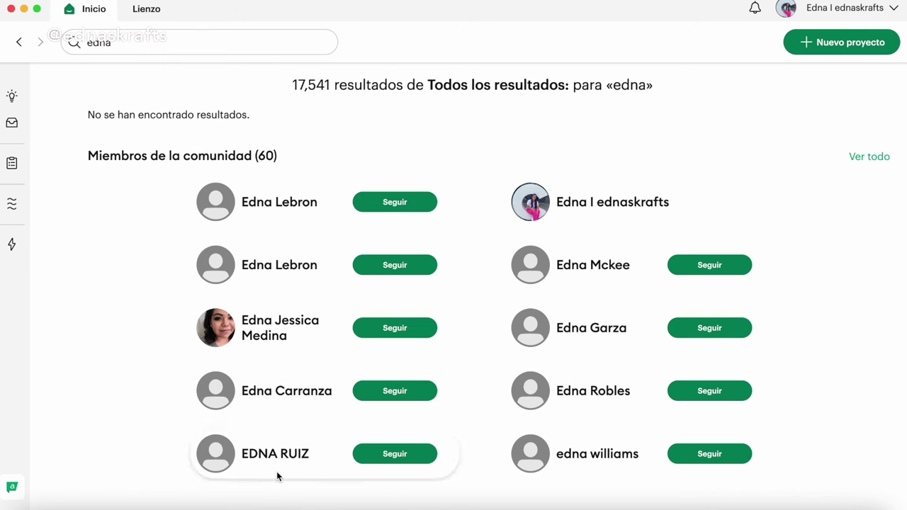
left_click(657, 199)
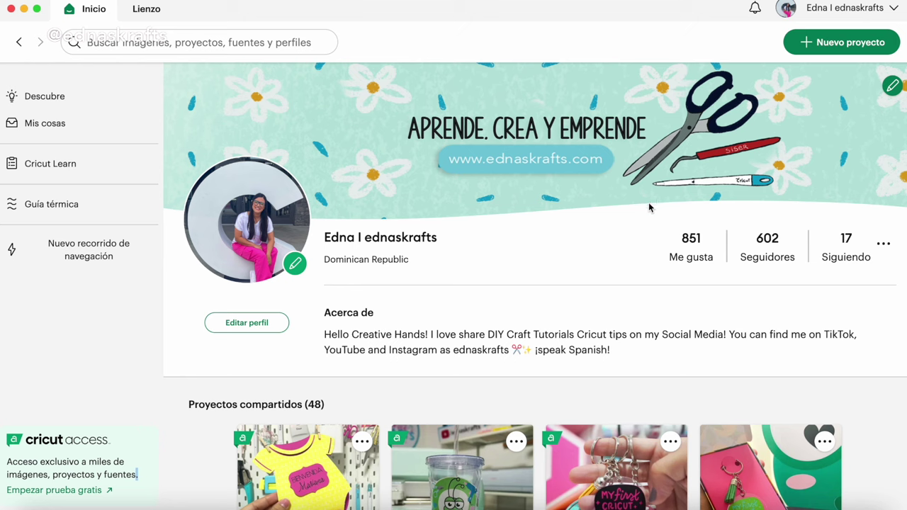
Step: Search for the Cricut CEO by first name and open his profile from the community members
left_click(141, 43)
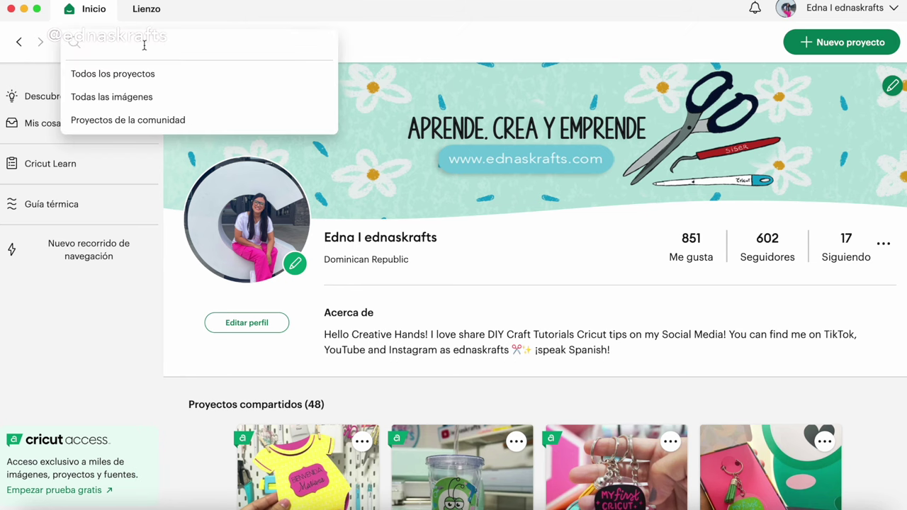
type("ashis")
key("Return")
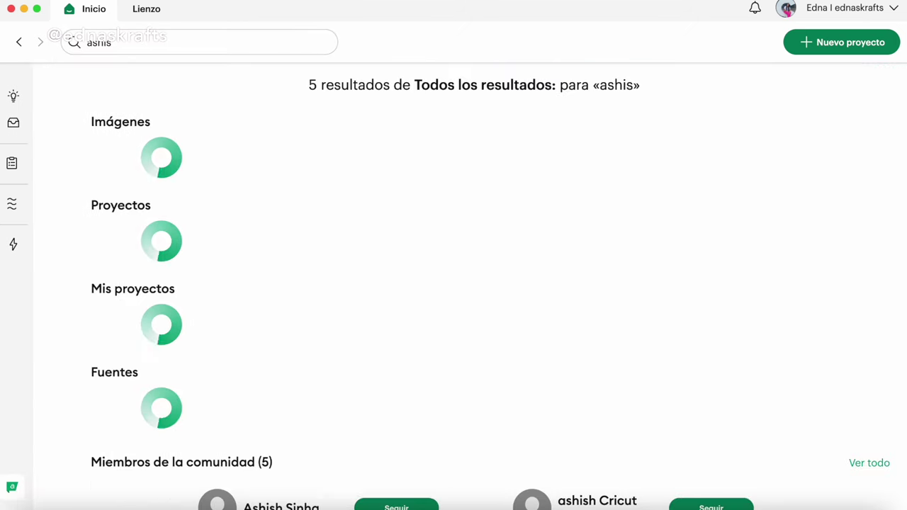
scroll(301, 291, "down", 5)
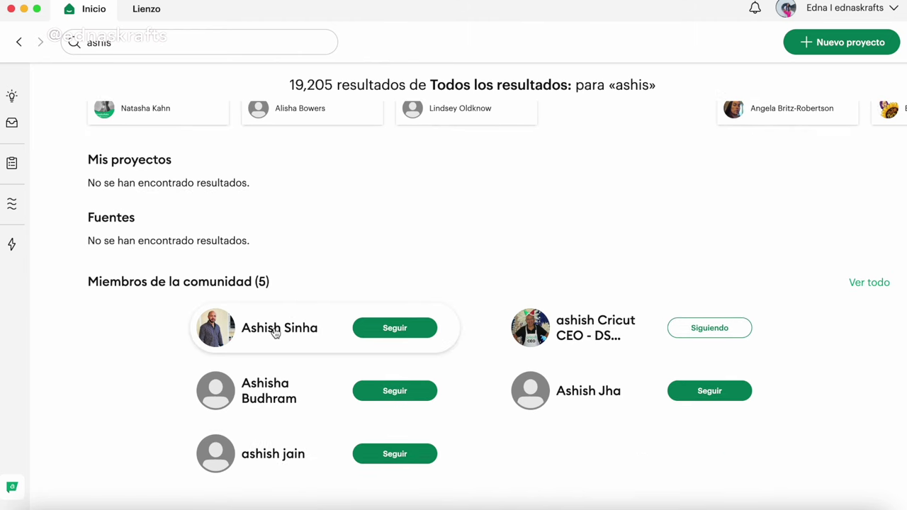
left_click(599, 335)
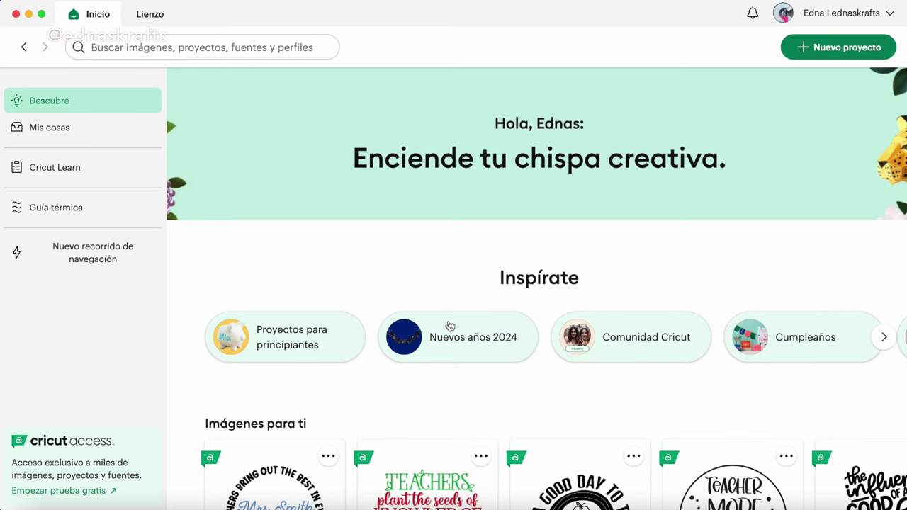
Step: Look through the recommended images, projects and fonts on the Discover page and search the library for "dis"
scroll(449, 326, "down", 5)
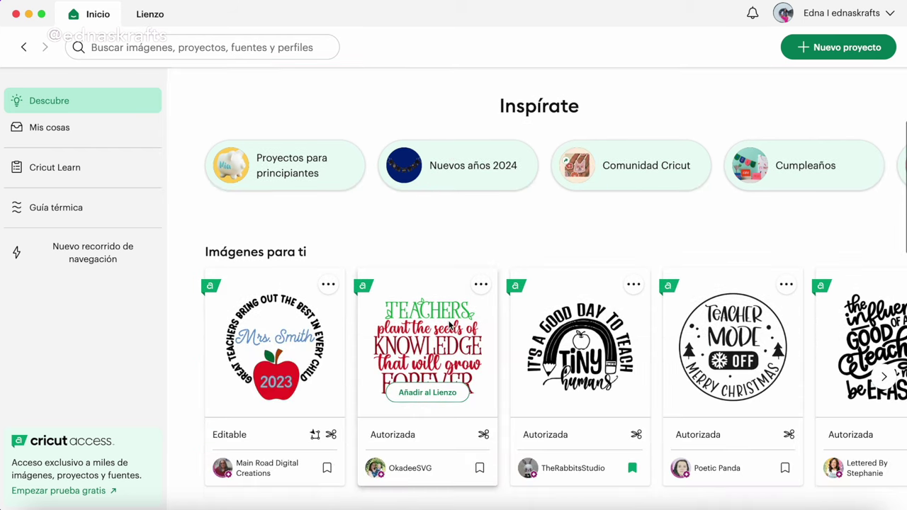
scroll(449, 326, "down", 2)
scroll(449, 324, "down", 1)
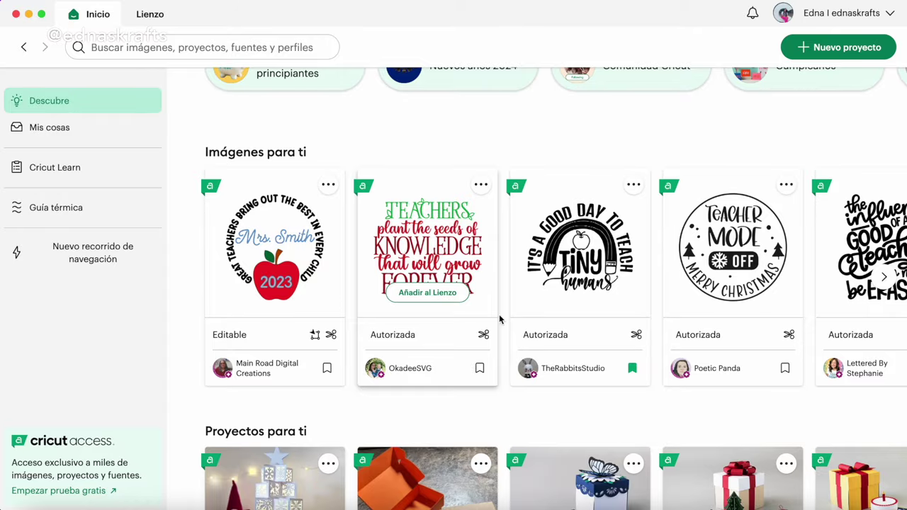
scroll(520, 350, "down", 10)
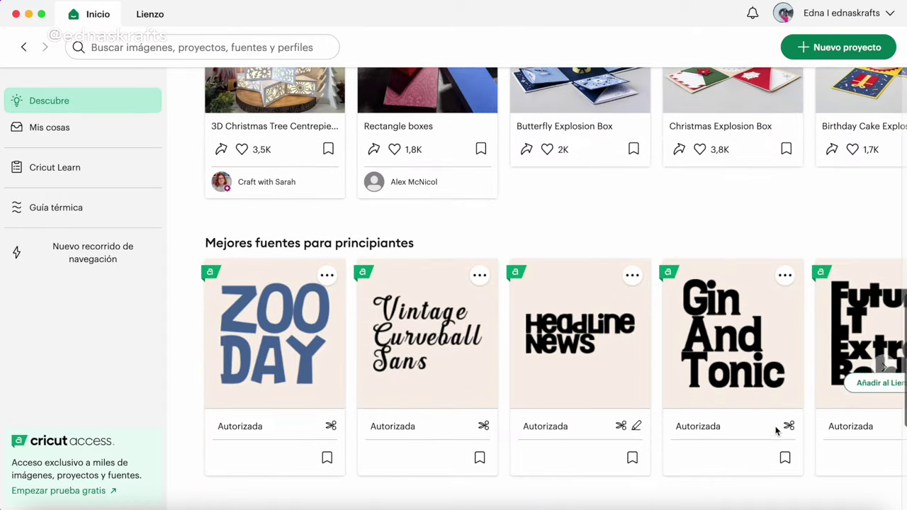
scroll(775, 429, "down", 5)
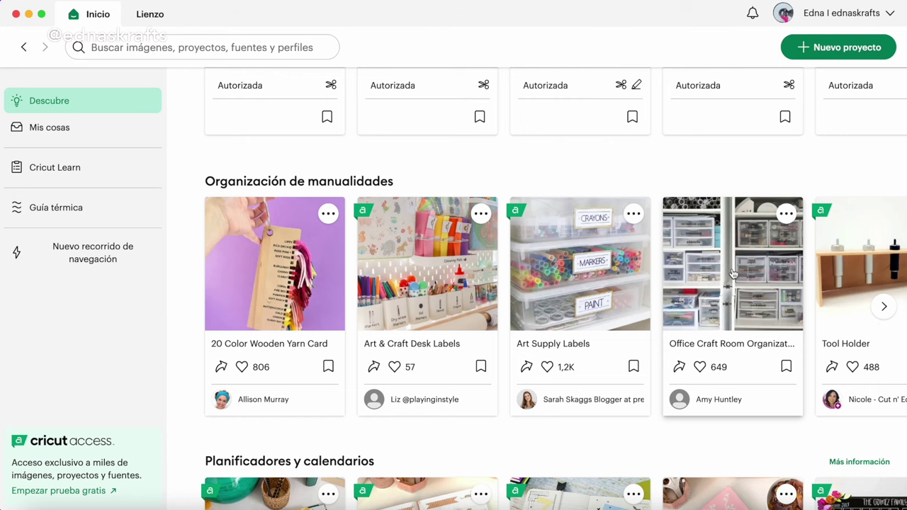
scroll(733, 274, "up", 10)
left_click(181, 46)
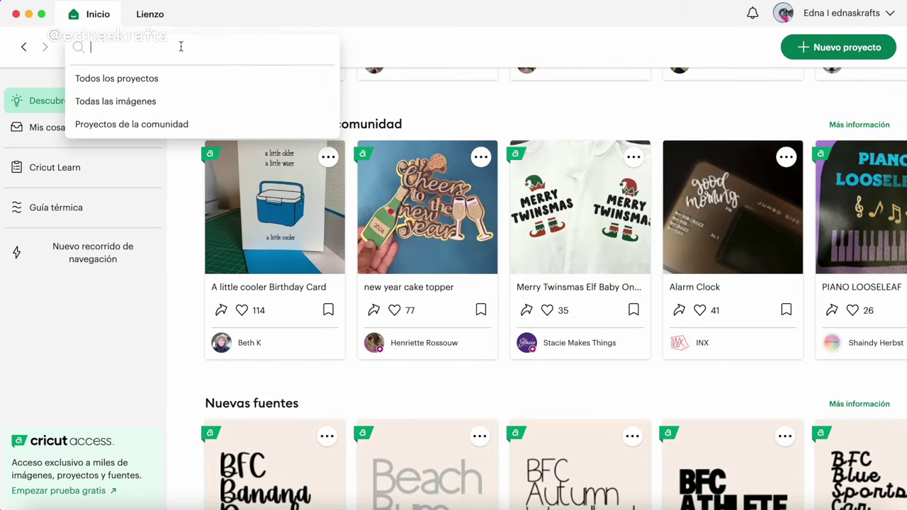
type("dis")
key("Return")
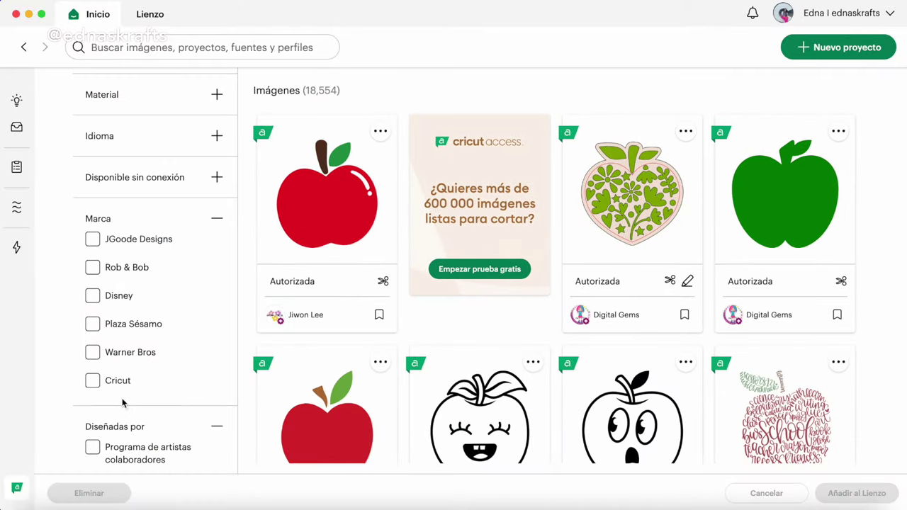
Step: Preview the images of the Plaza Sésamo brand and of the Disney brand, clearing each brand filter again
left_click(95, 331)
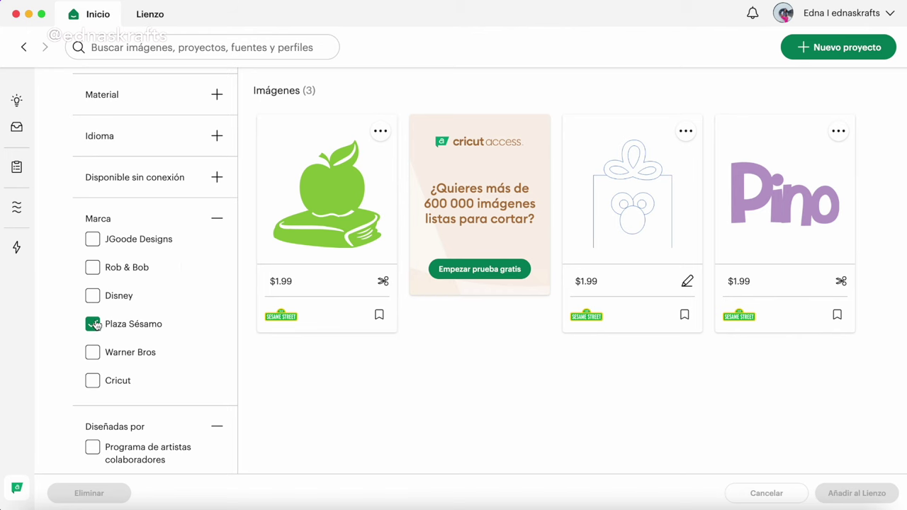
left_click(93, 324)
left_click(93, 298)
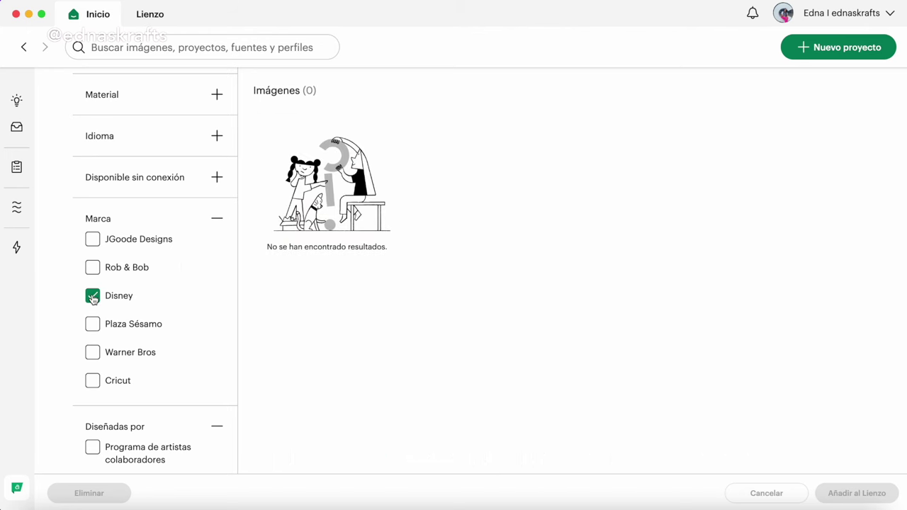
left_click(92, 296)
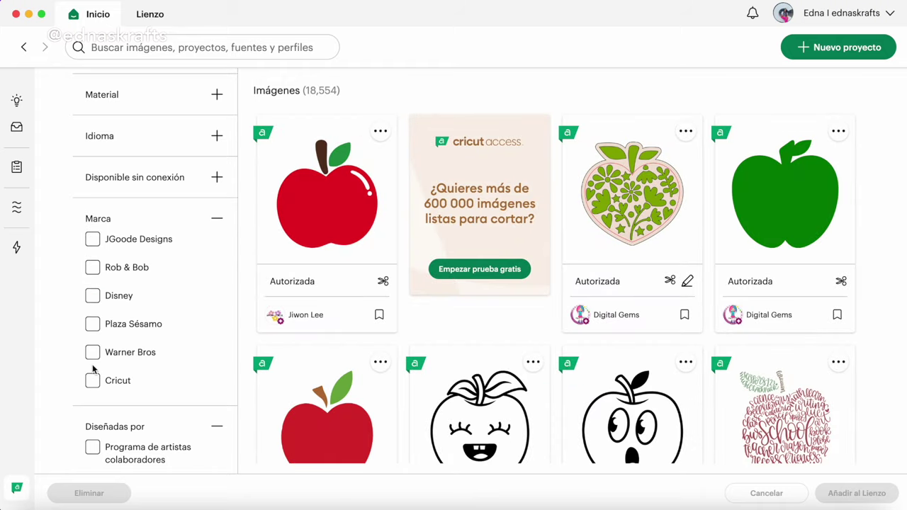
Step: Filter the images by the Warner Bros brand and add the single Bugs Bunny with Santa hat and scarf to the canvas
left_click(93, 355)
scroll(322, 426, "down", 3)
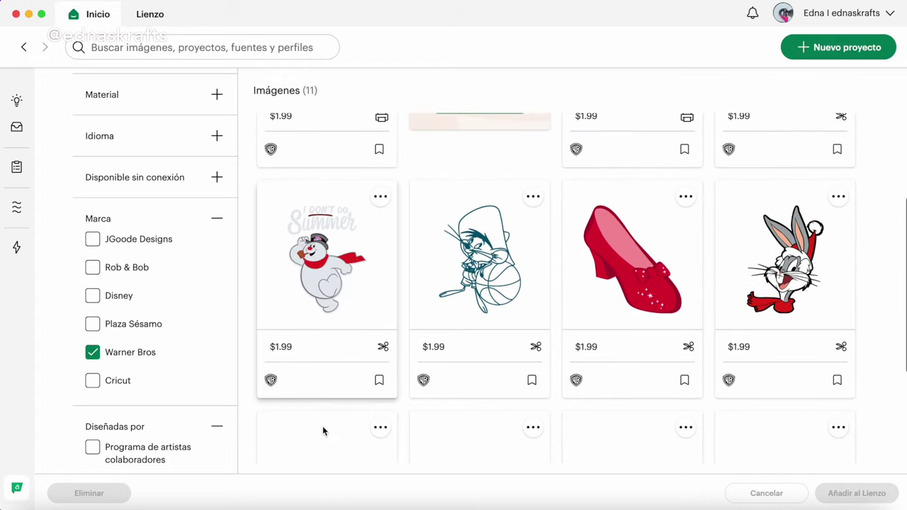
scroll(322, 426, "down", 3)
scroll(322, 426, "up", 8)
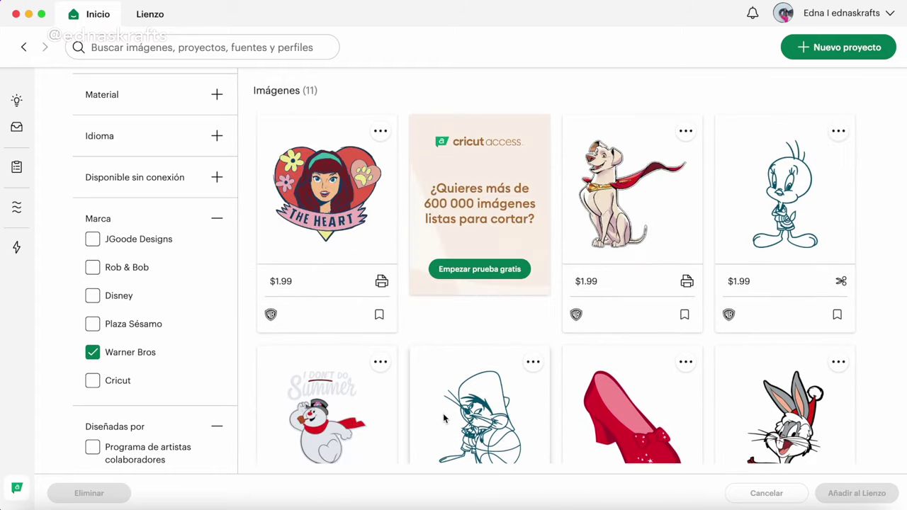
scroll(442, 413, "down", 6)
scroll(443, 413, "down", 4)
scroll(443, 413, "up", 1)
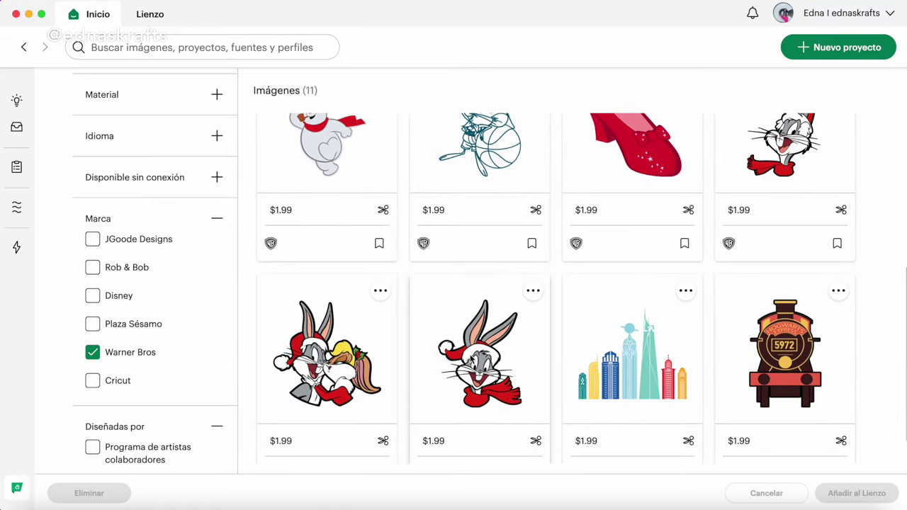
scroll(464, 385, "down", 1)
left_click(496, 340)
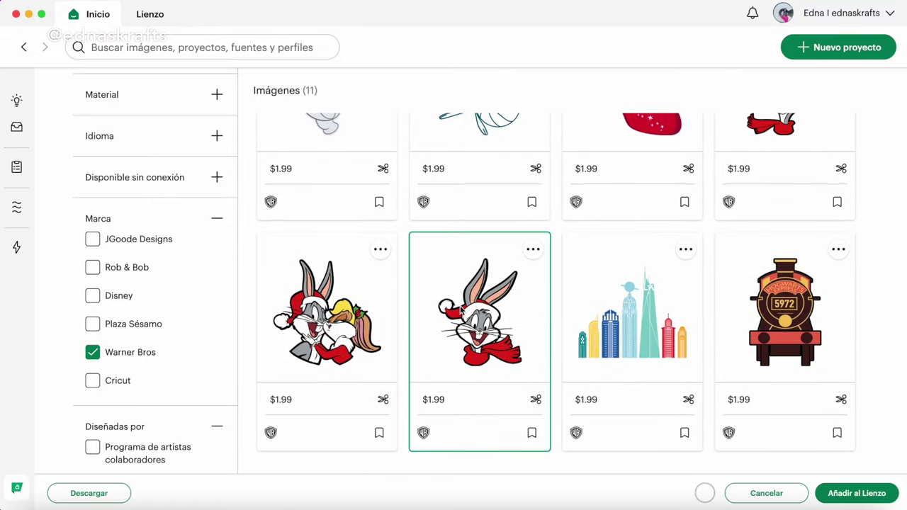
left_click(857, 493)
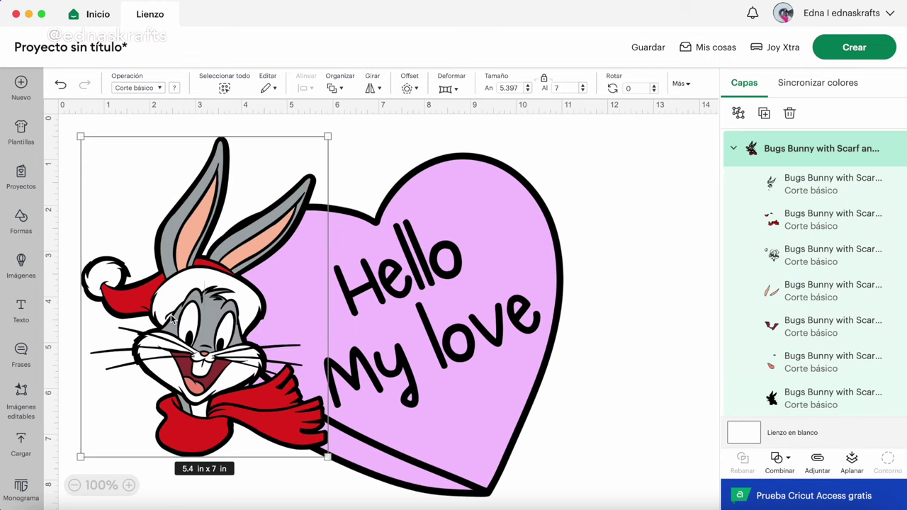
Step: Prepare the project for making with a cutting mat for any material and try to place the order for the paid image
left_click(854, 48)
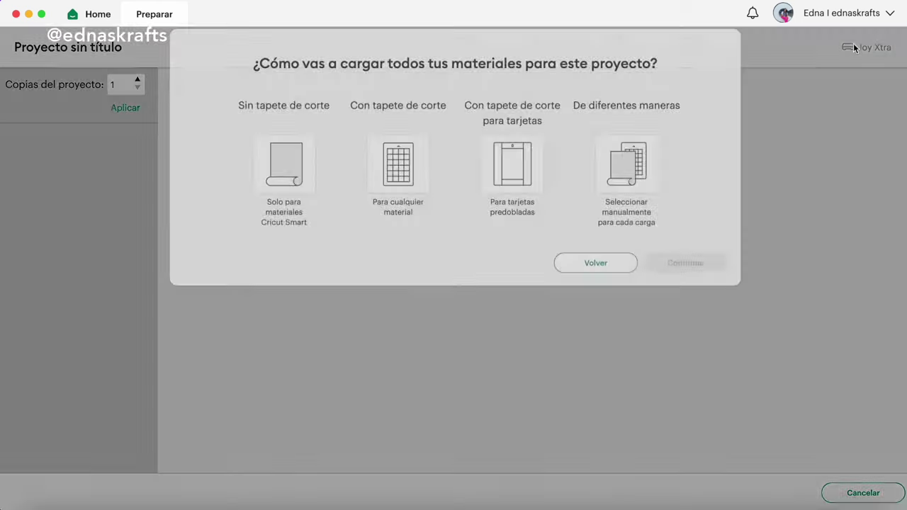
left_click(376, 209)
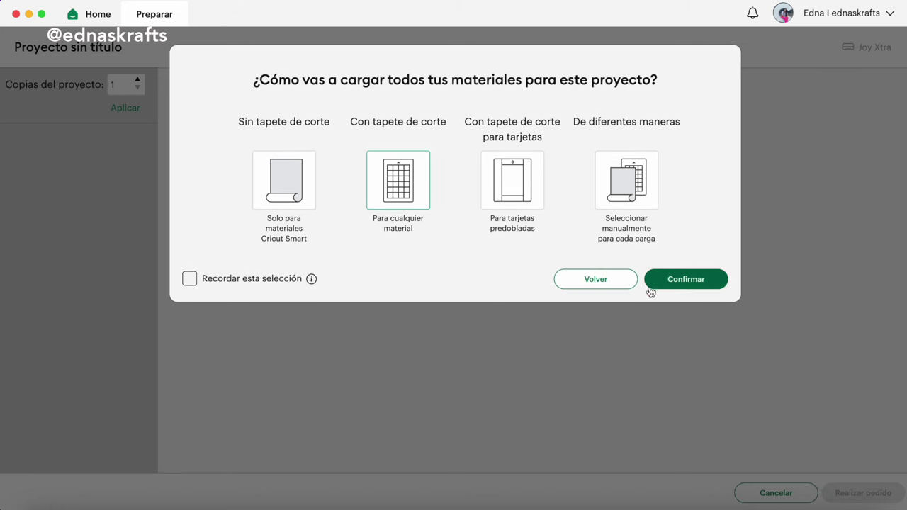
left_click(704, 276)
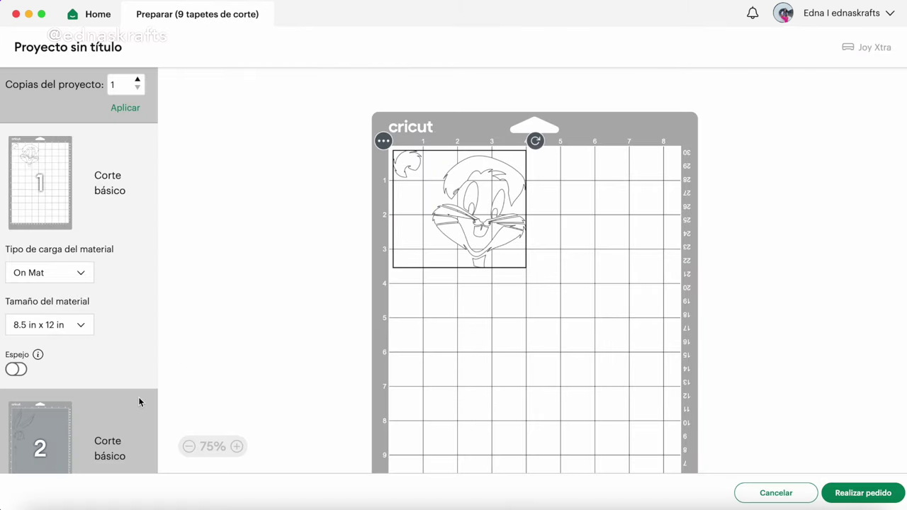
scroll(138, 402, "down", 5)
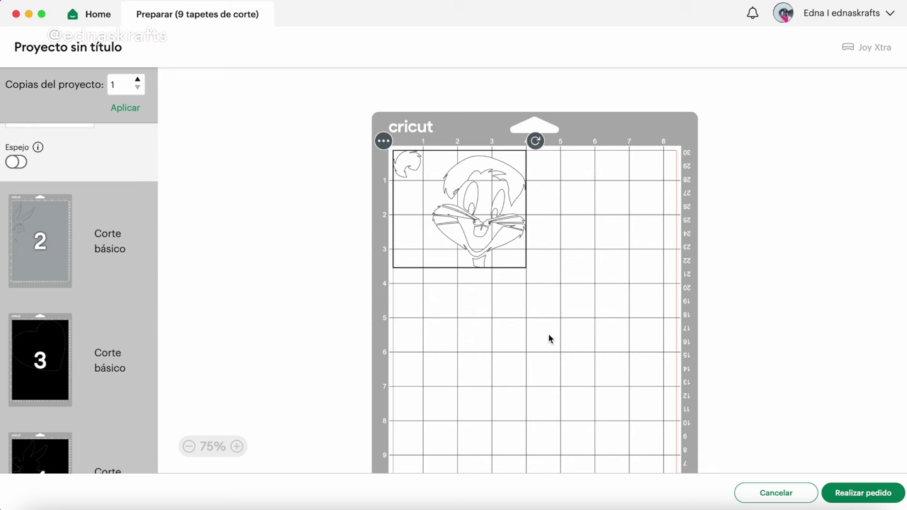
left_click(882, 495)
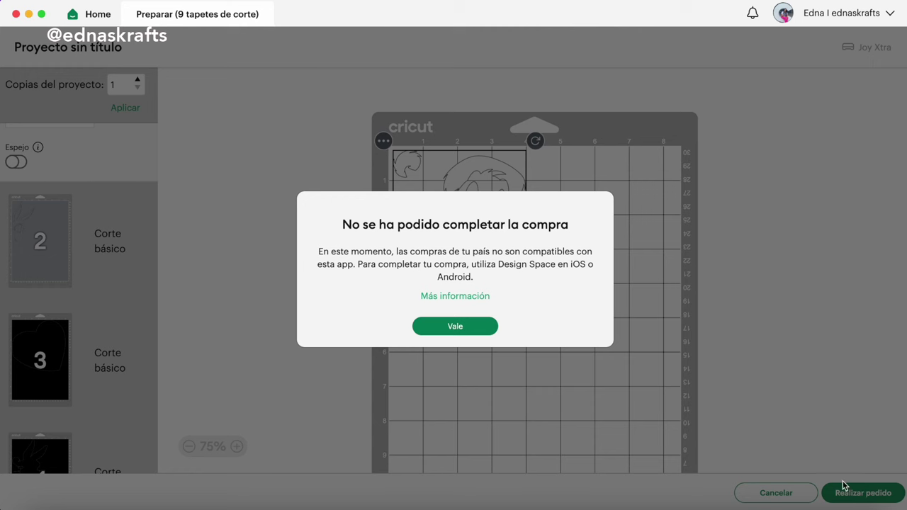
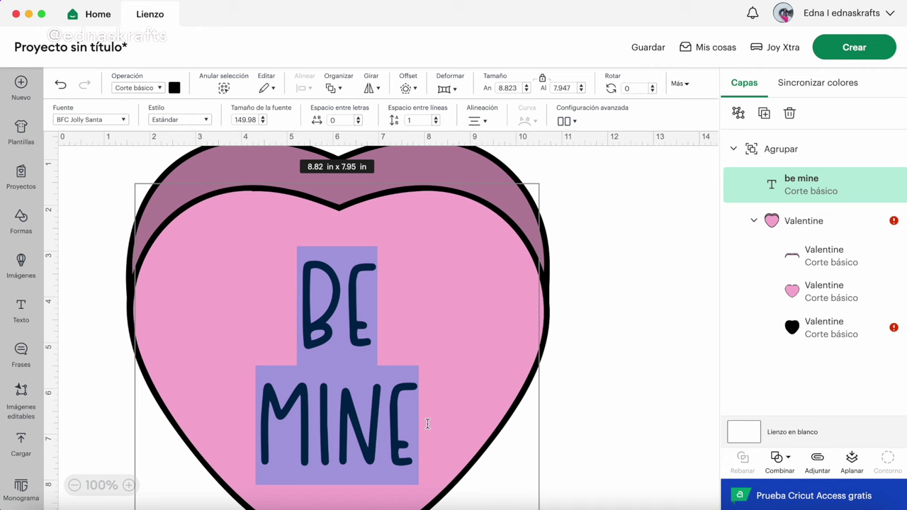
Step: Replace the text in the pink Valentine heart with "te amo" and open the image library
type("te amo")
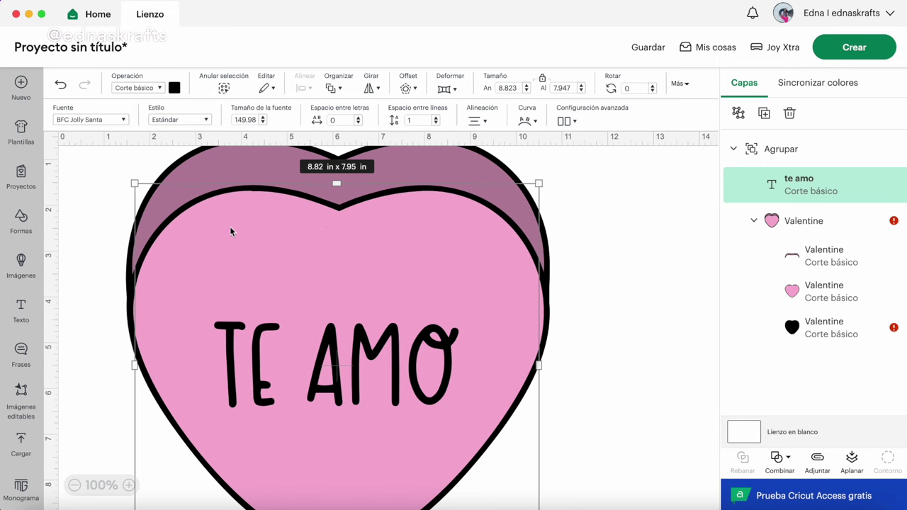
left_click(21, 264)
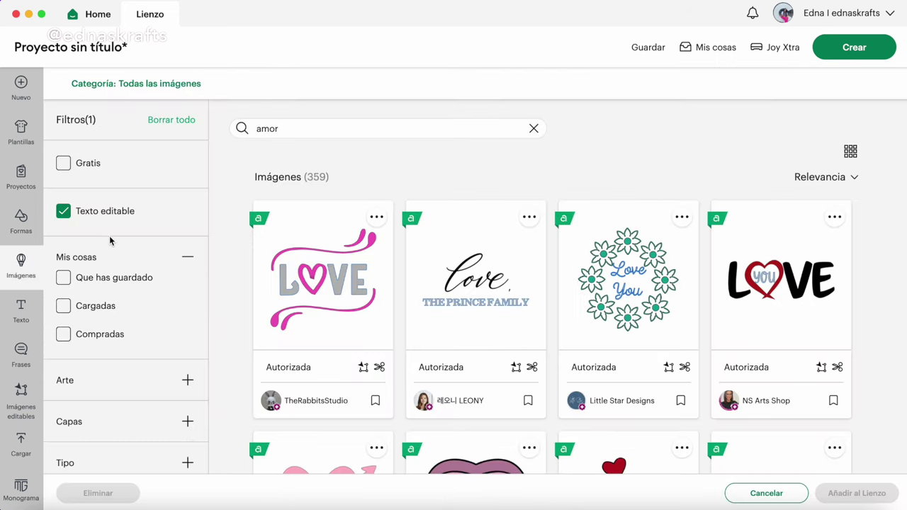
Step: Remove the editable-text filter and preview the saved and the uploaded images for "amor", clearing each filter again
left_click(65, 210)
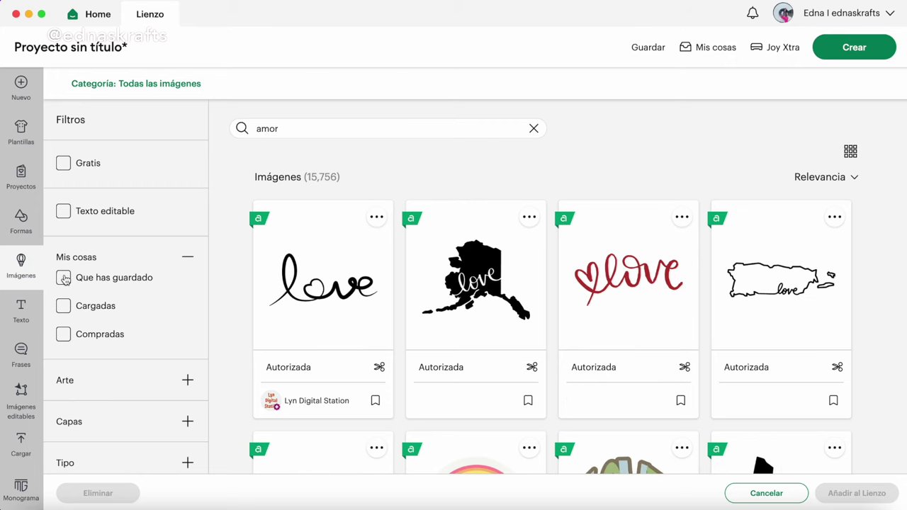
left_click(64, 278)
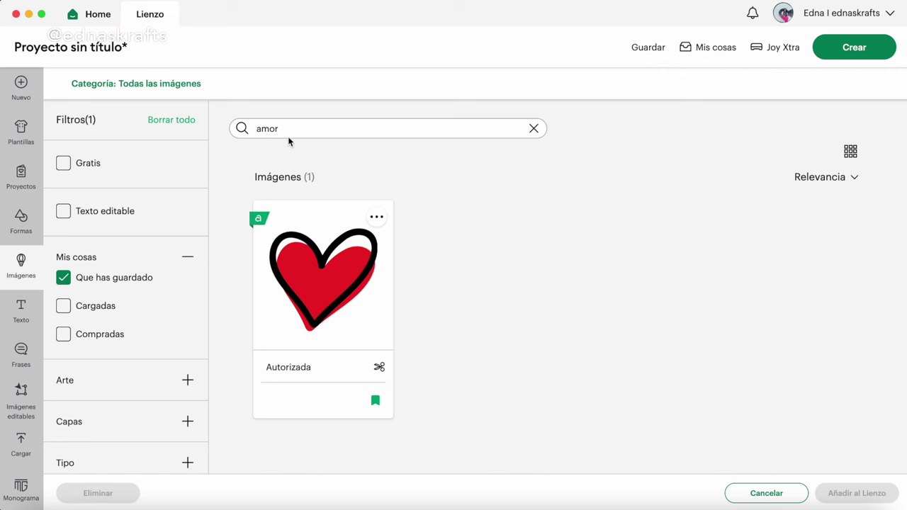
left_click(65, 282)
left_click(64, 306)
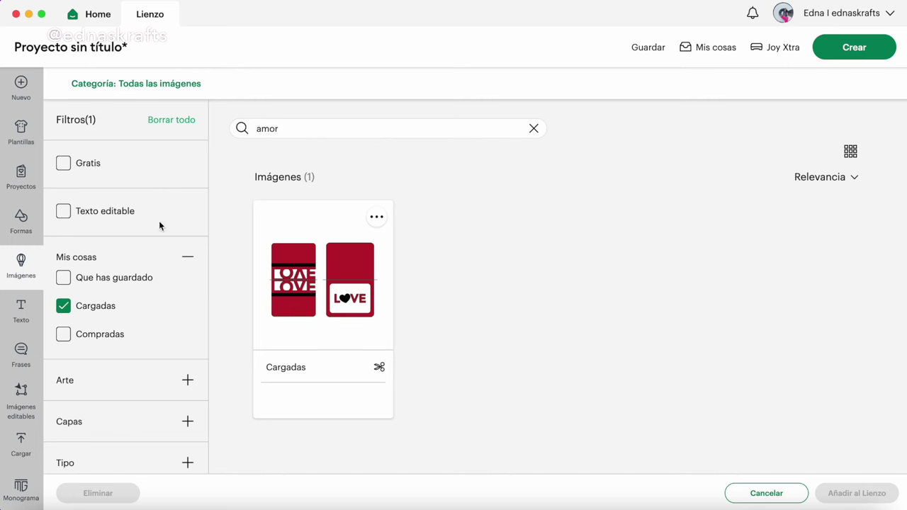
left_click(64, 306)
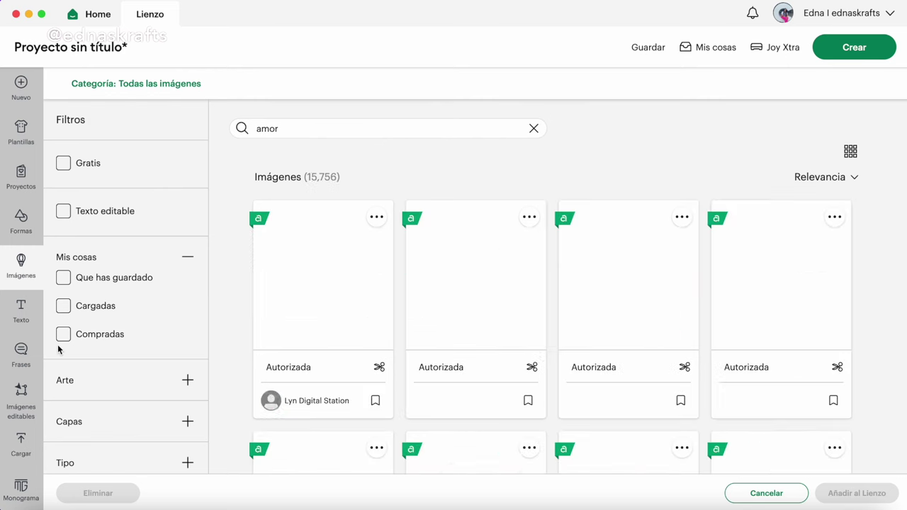
Step: Preview the purchased images for "amor" and clear that filter again
left_click(63, 337)
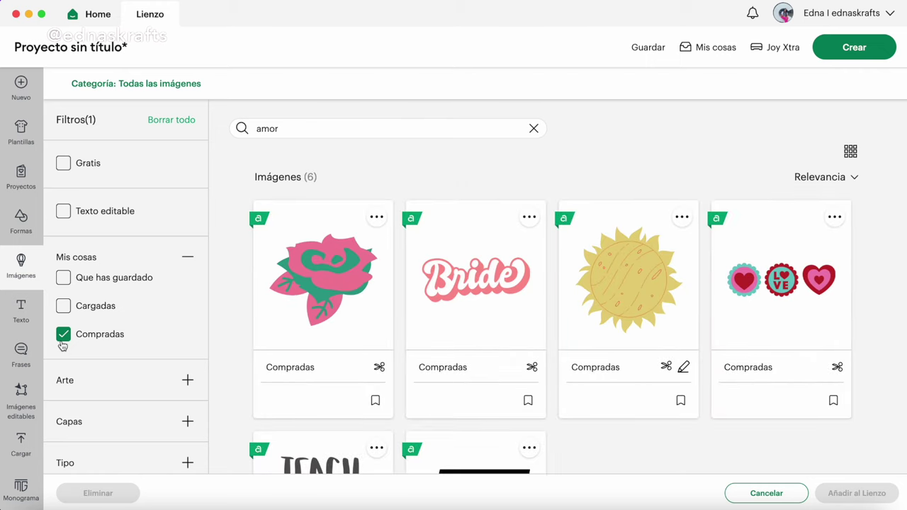
scroll(294, 257, "down", 3)
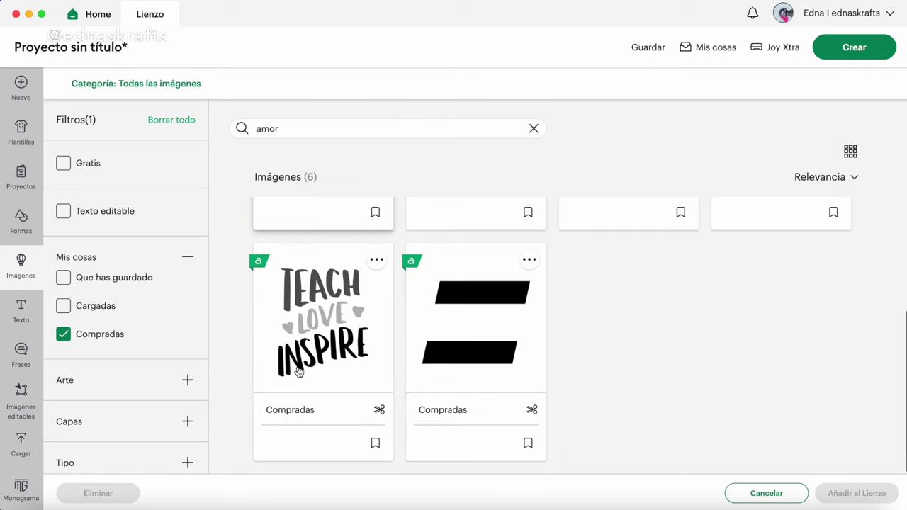
left_click(64, 336)
Step: Preview the "amor" images by art type, first Solo cortar and then Solo dibujar, clearing each filter again
left_click(75, 382)
scroll(128, 421, "down", 3)
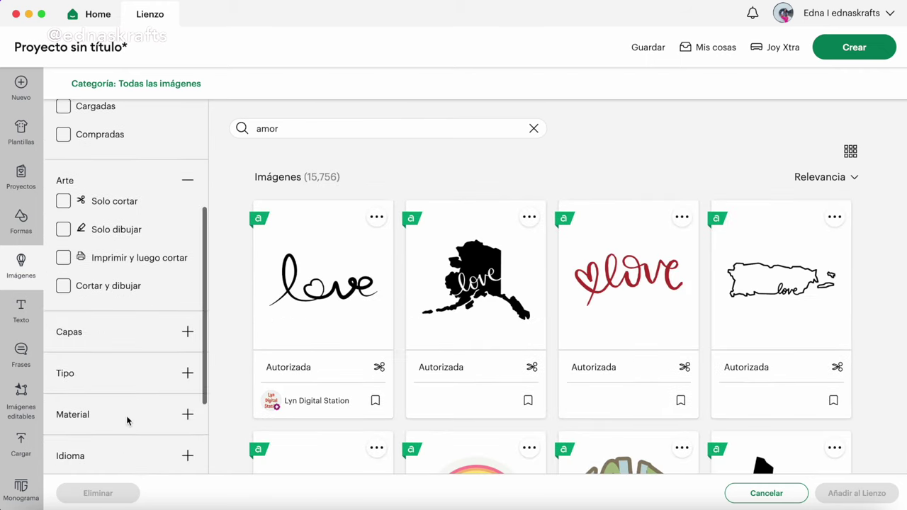
left_click(63, 202)
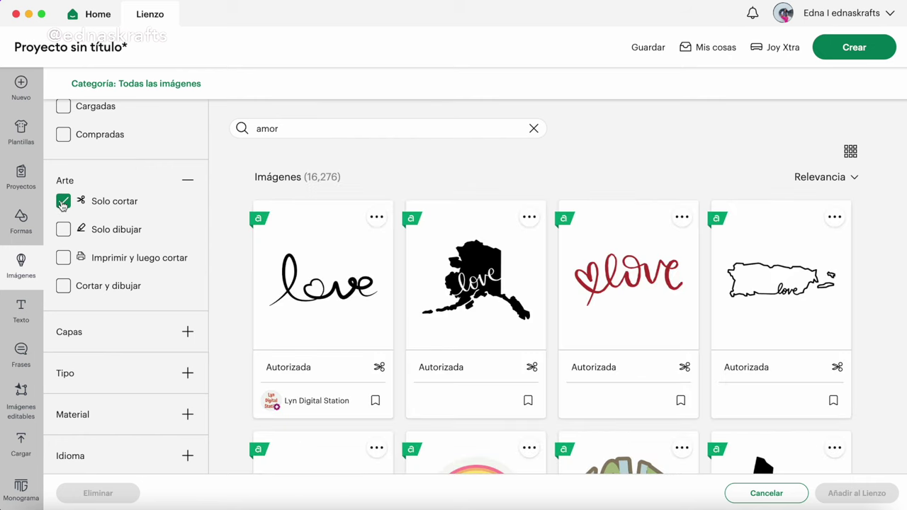
left_click(63, 203)
left_click(63, 229)
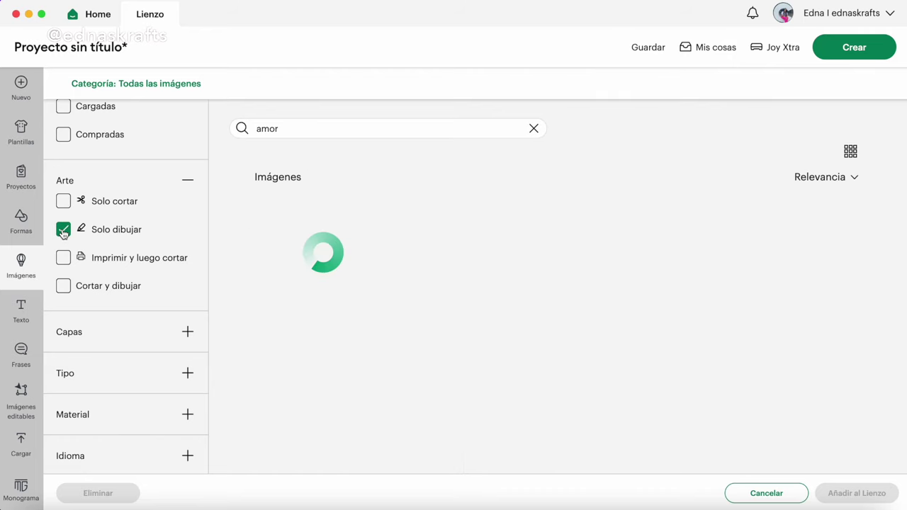
scroll(370, 399, "down", 3)
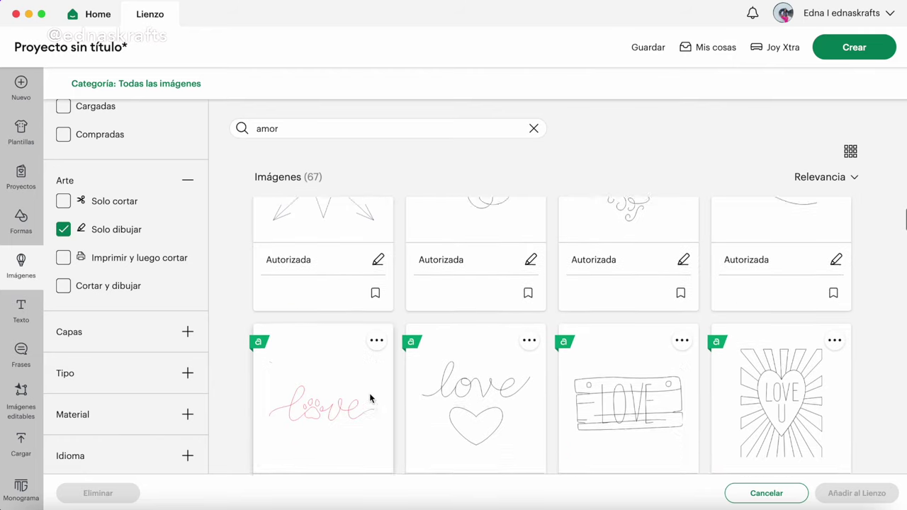
scroll(369, 397, "down", 3)
scroll(455, 429, "down", 2)
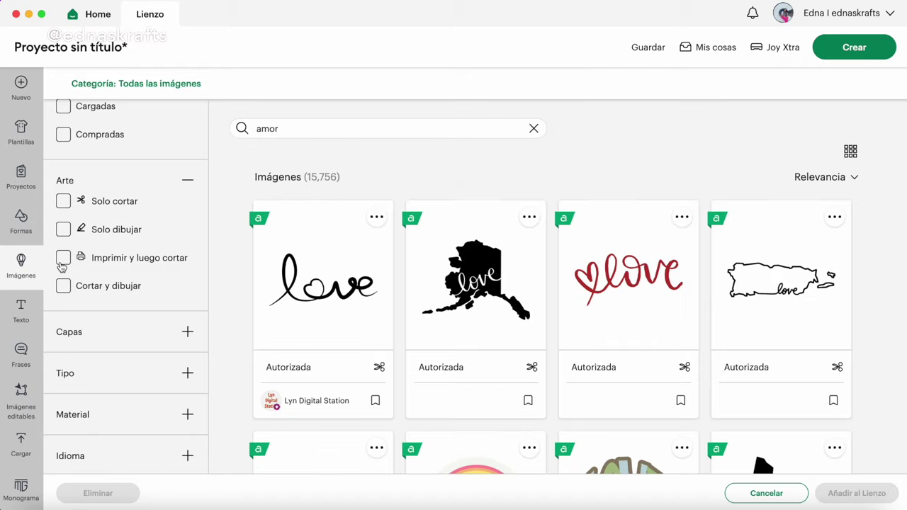
Step: Preview the "amor" images for Imprimir y luego cortar and for Cortar y dibujar, clearing each filter again
left_click(63, 259)
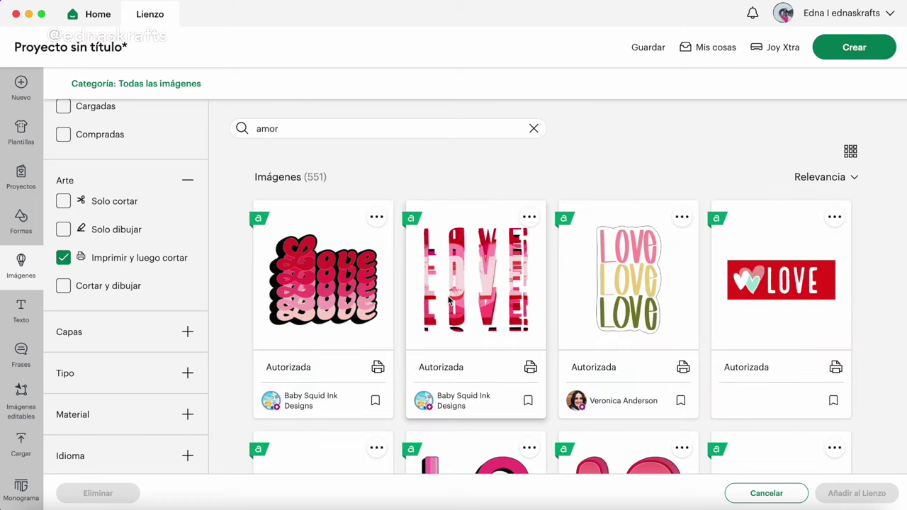
scroll(448, 296, "down", 5)
scroll(448, 296, "down", 3)
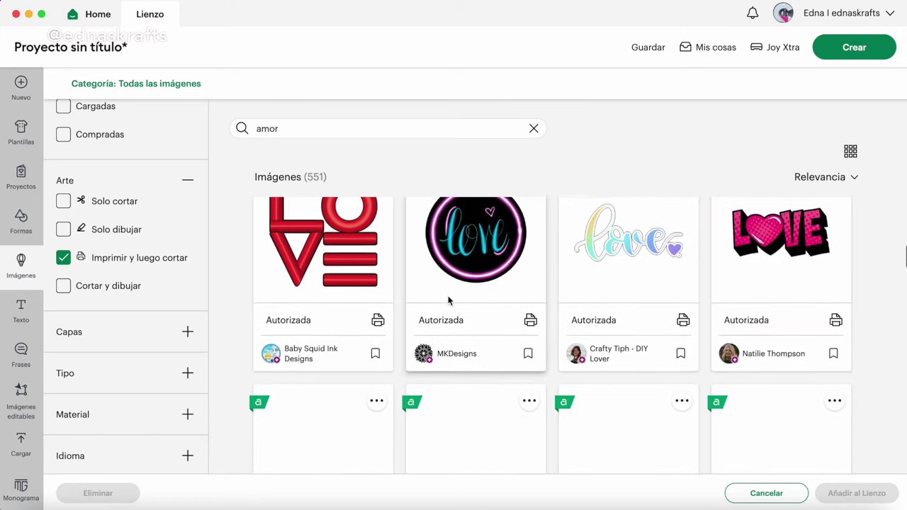
scroll(448, 296, "down", 3)
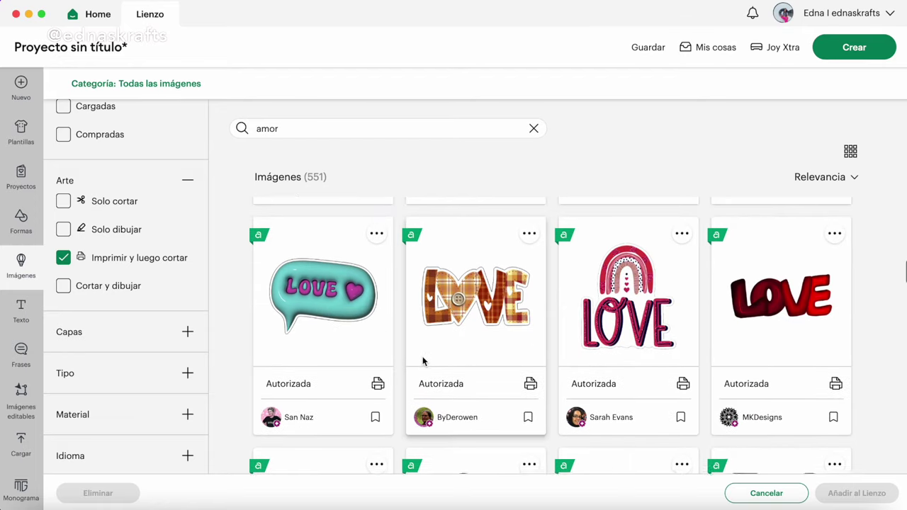
scroll(423, 361, "down", 1)
left_click(63, 260)
left_click(63, 286)
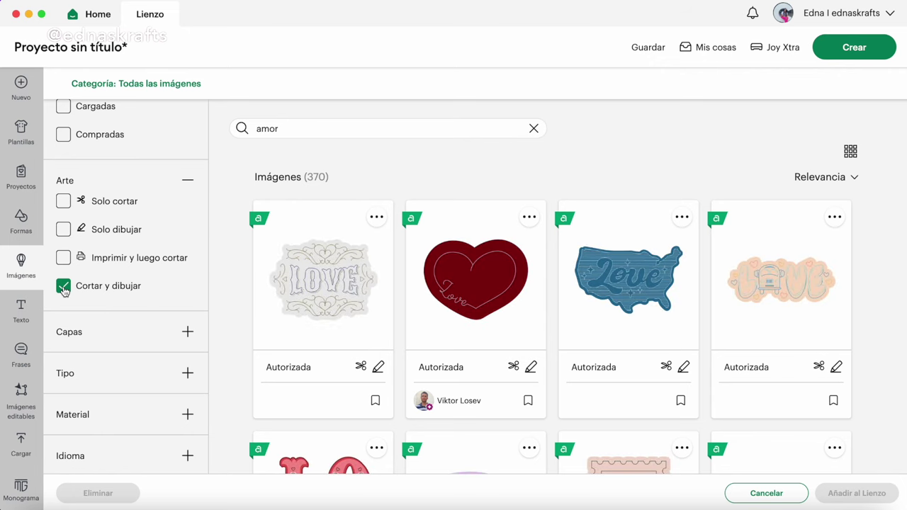
left_click(63, 287)
Step: Preview the "amor" images with one layer (Una) and with many layers (Muchas), clearing each filter again
left_click(101, 330)
scroll(110, 355, "down", 2)
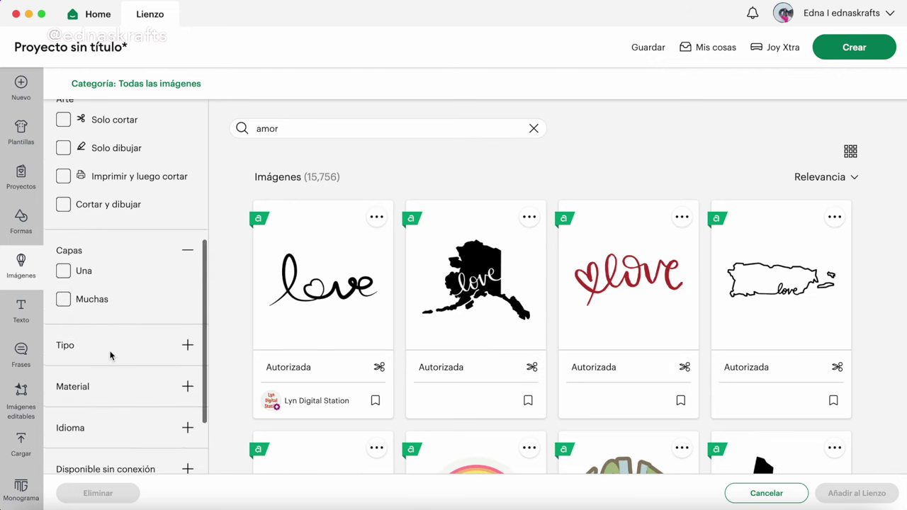
left_click(66, 273)
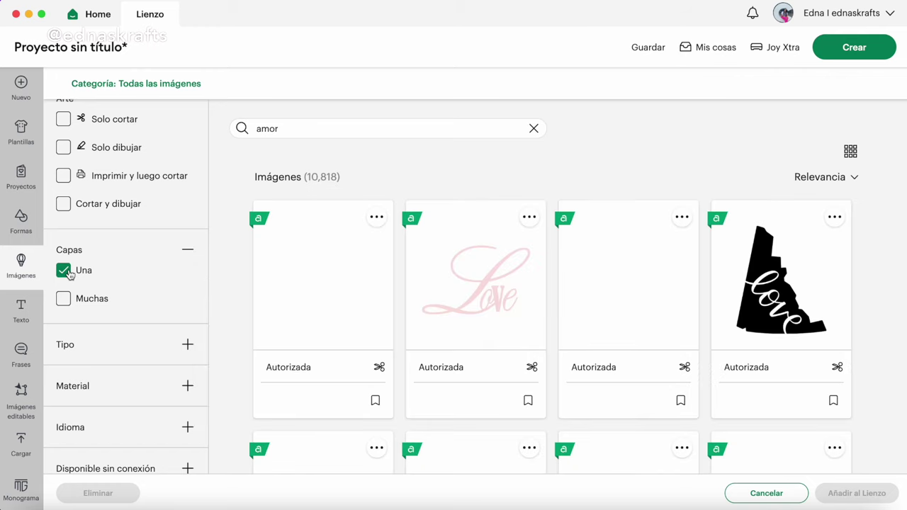
left_click(64, 270)
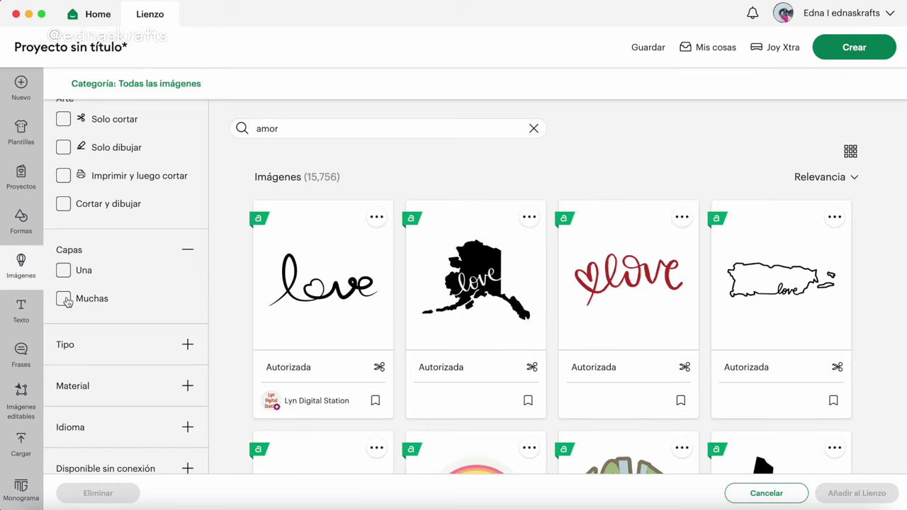
left_click(65, 299)
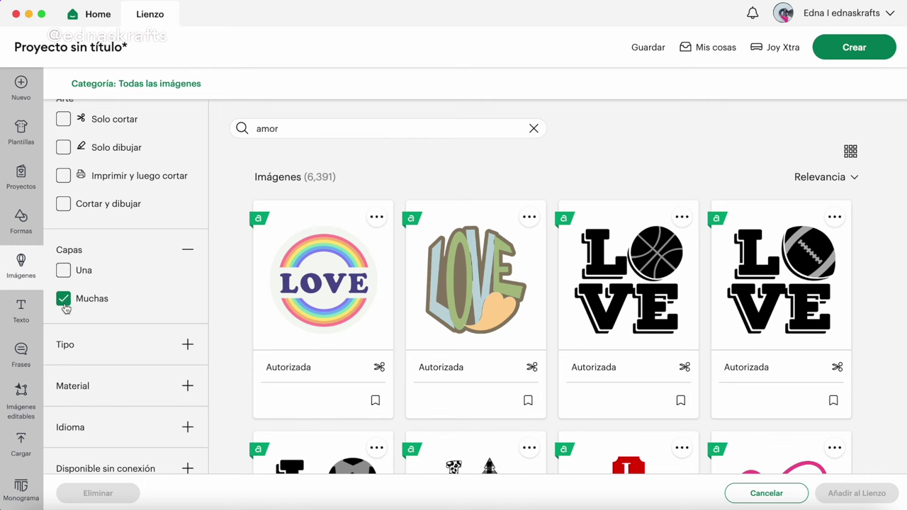
left_click(65, 302)
Step: Filter the images by the 3D type and clear the "amor" search term
left_click(71, 345)
scroll(124, 361, "down", 3)
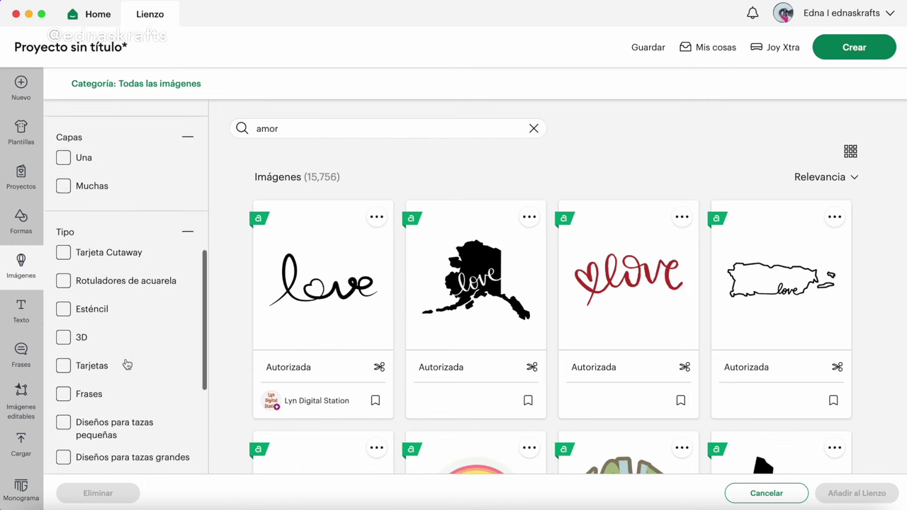
scroll(119, 325, "down", 1)
left_click(63, 294)
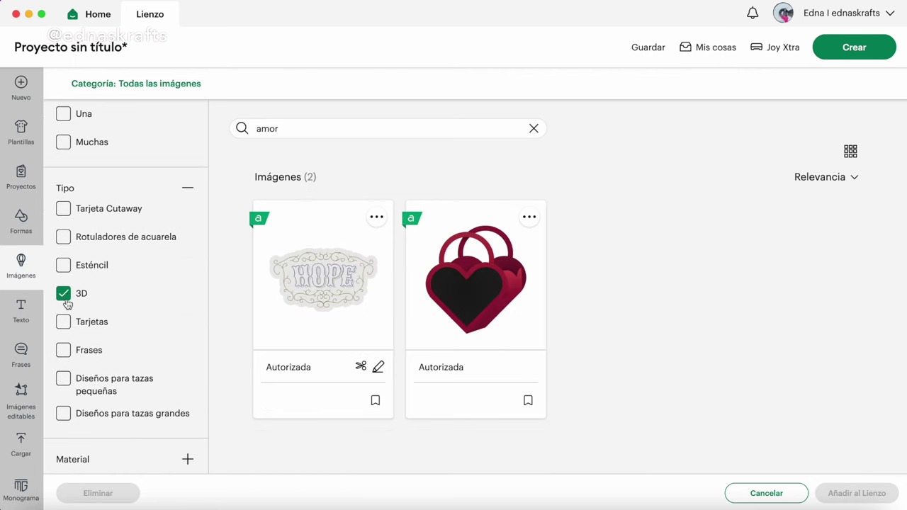
left_click(534, 130)
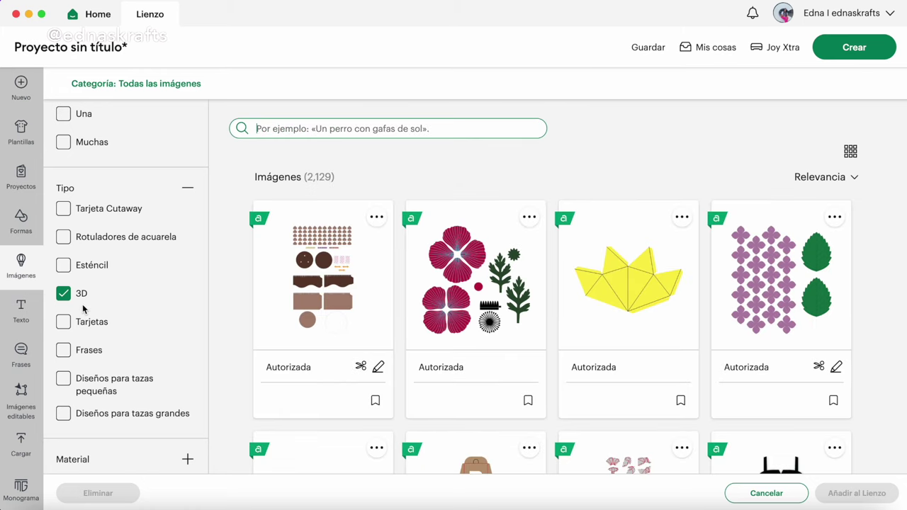
Step: Browse the 3D images to examine the kinds of three-dimensional designs offered
scroll(497, 377, "down", 5)
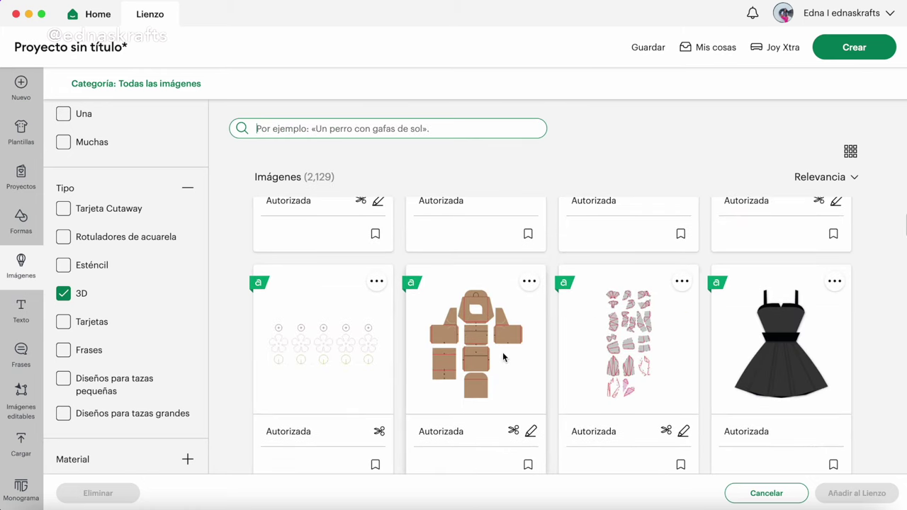
scroll(729, 350, "down", 5)
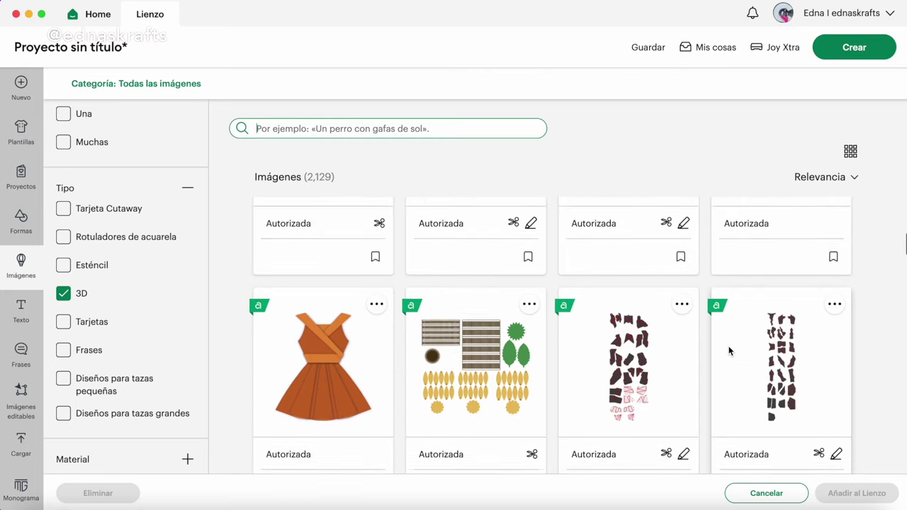
scroll(531, 387, "down", 5)
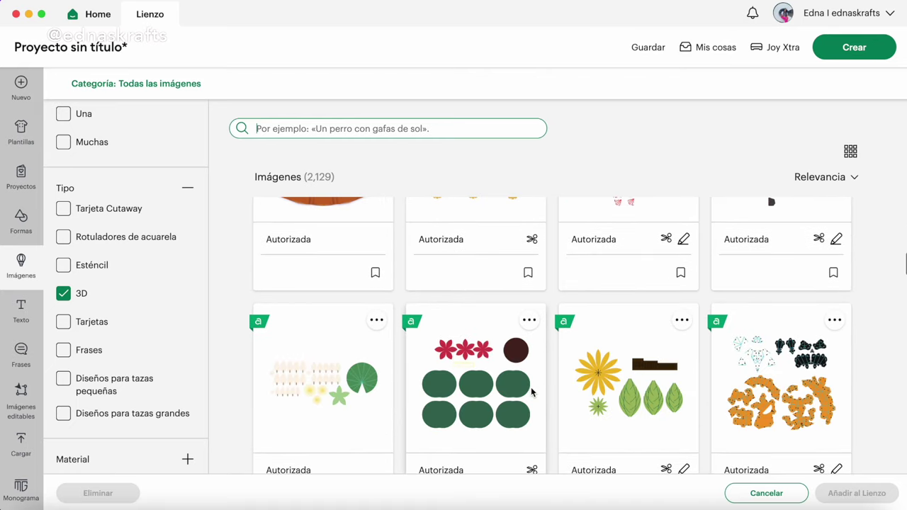
scroll(609, 423, "down", 3)
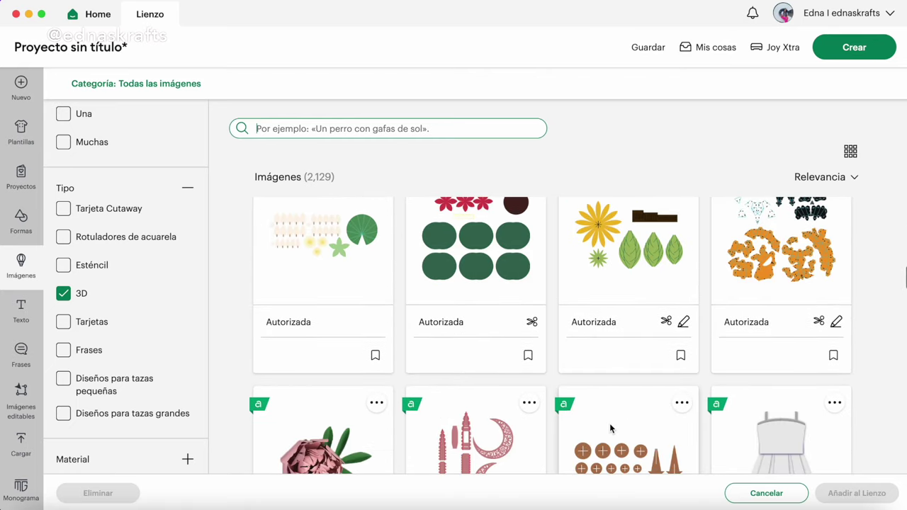
scroll(610, 423, "down", 2)
scroll(609, 423, "down", 5)
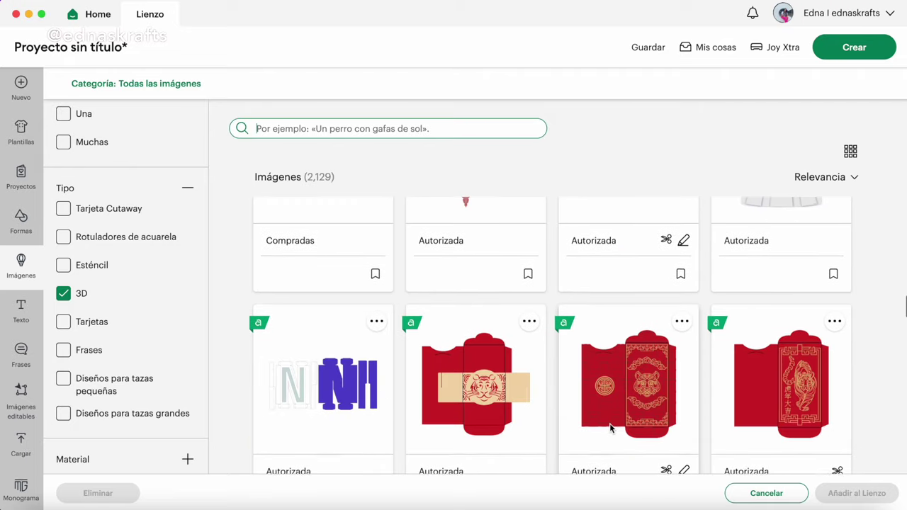
scroll(609, 423, "down", 5)
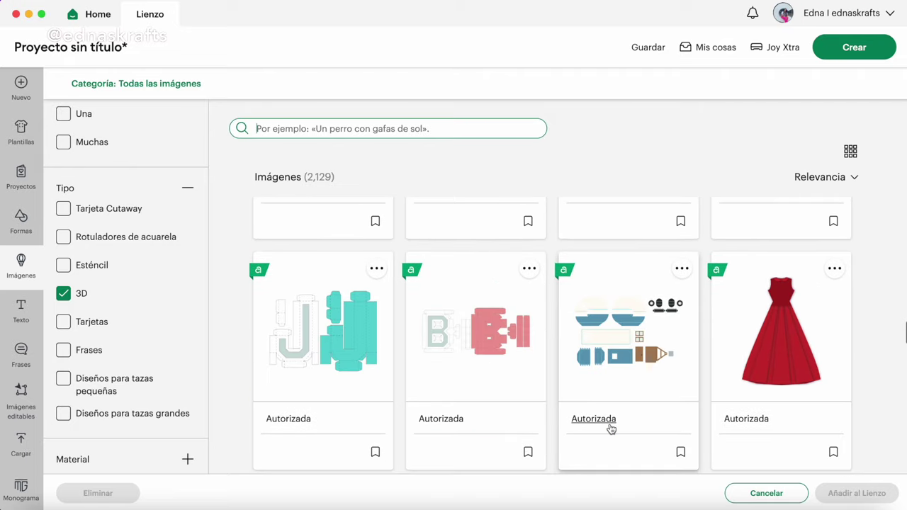
scroll(610, 429, "down", 1)
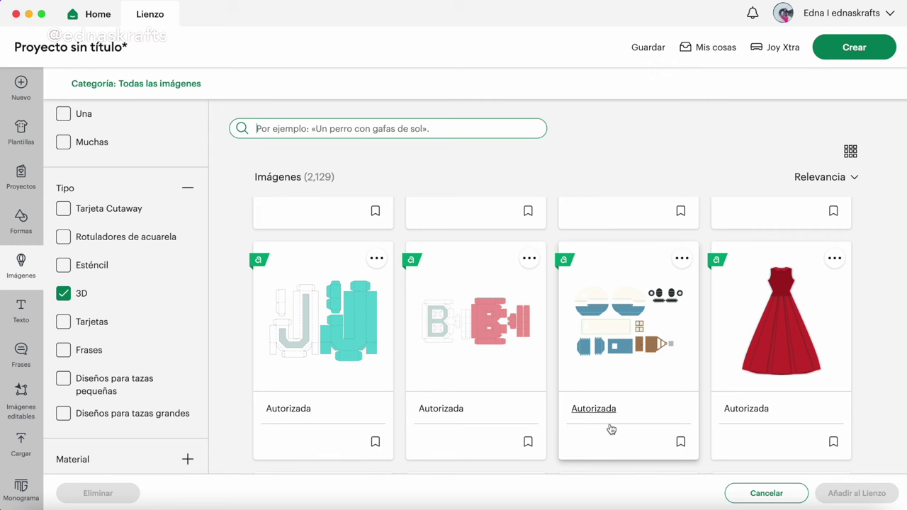
scroll(610, 429, "down", 5)
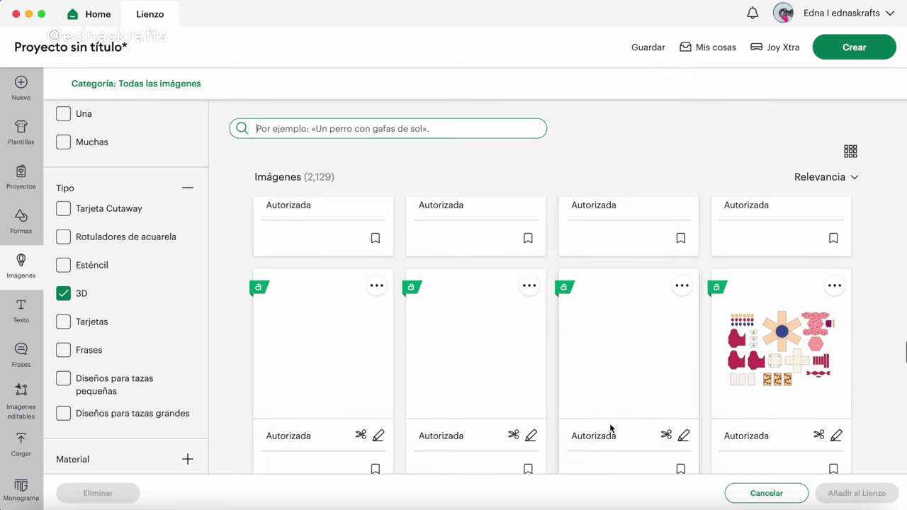
scroll(609, 425, "down", 5)
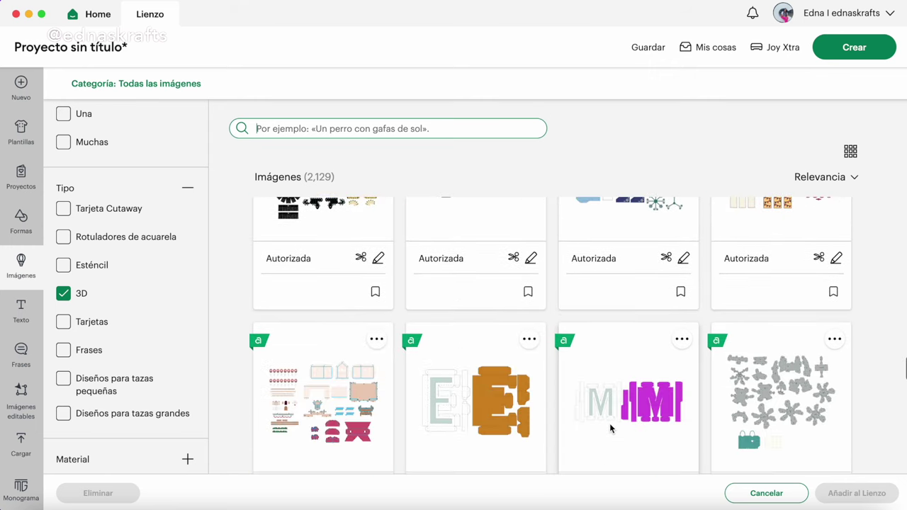
scroll(609, 425, "down", 6)
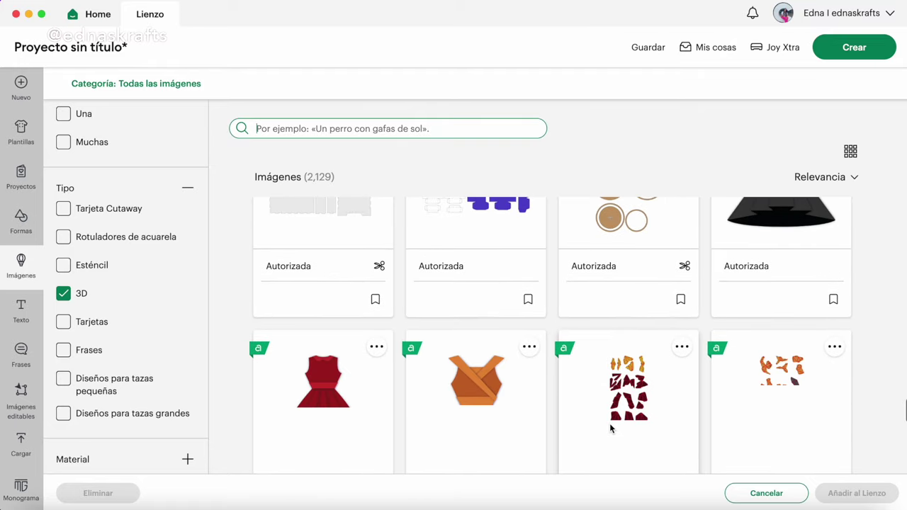
scroll(610, 428, "down", 6)
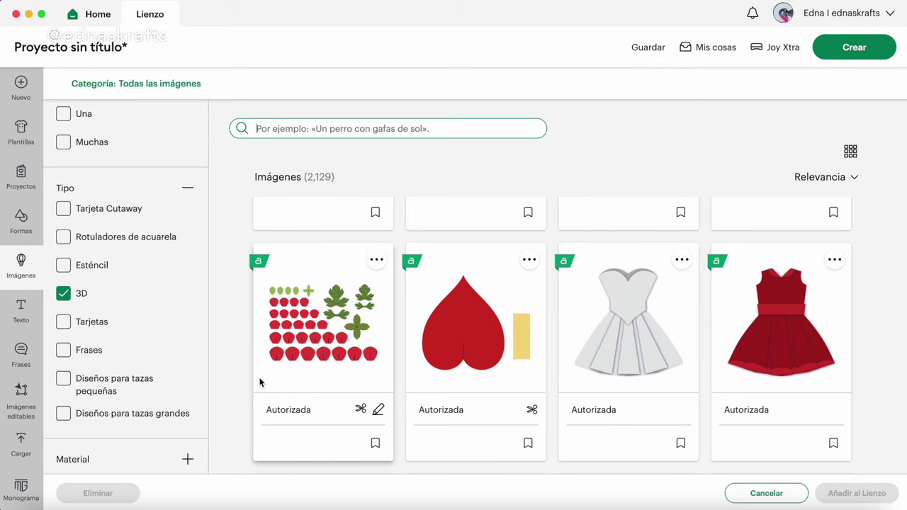
Step: Replace the 3D type filter with Tarjetas and browse the card images
left_click(60, 301)
left_click(63, 323)
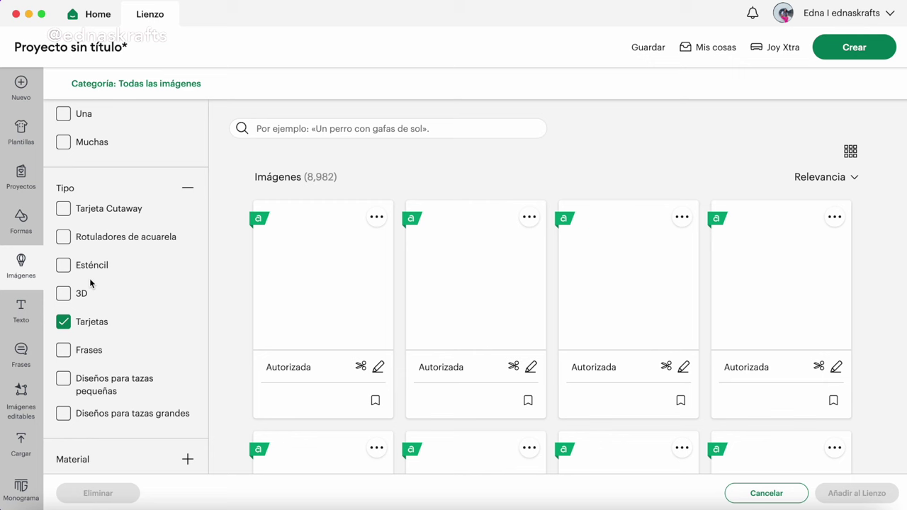
scroll(464, 376, "down", 5)
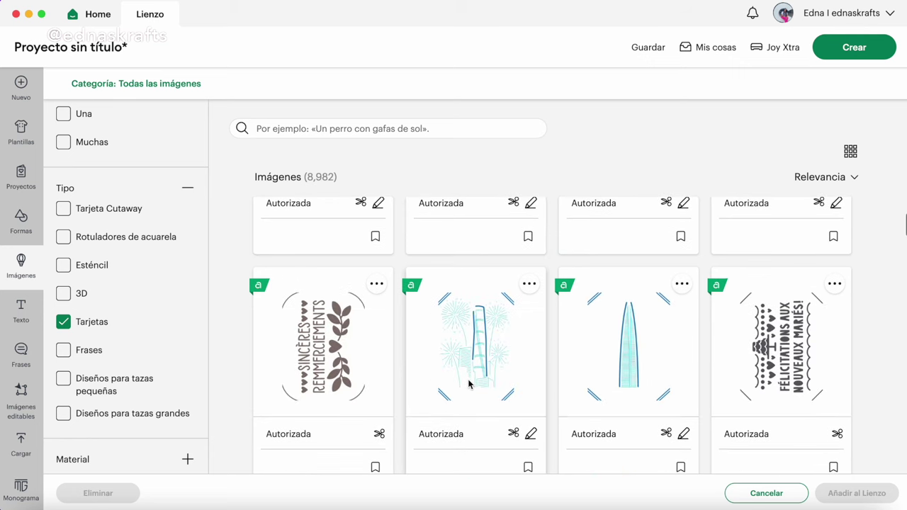
Step: Browse more card images, preview the Frases type in place of Tarjetas, and clear the type filter
scroll(468, 383, "down", 5)
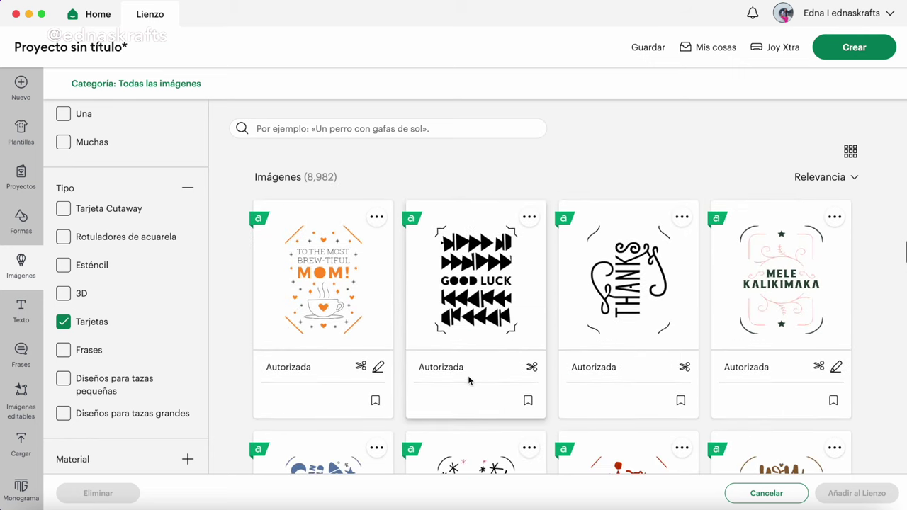
scroll(467, 383, "down", 5)
scroll(467, 380, "down", 3)
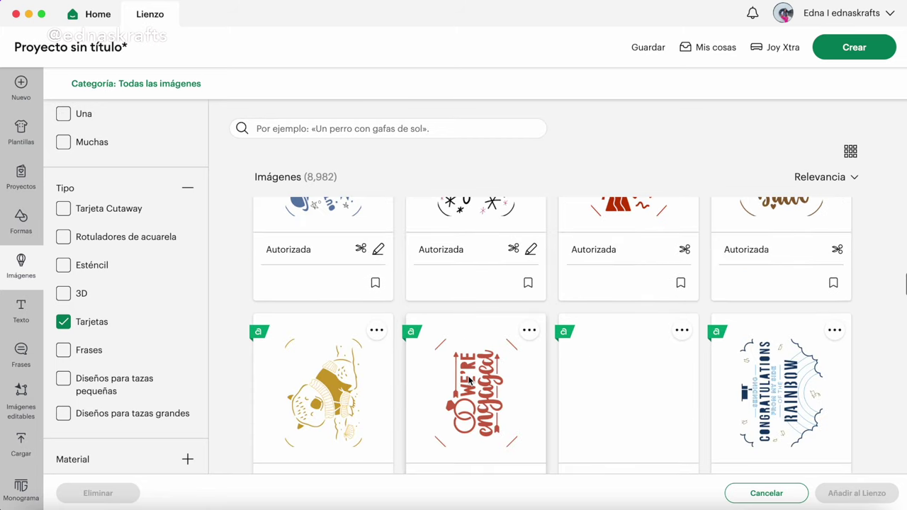
left_click(64, 323)
left_click(63, 350)
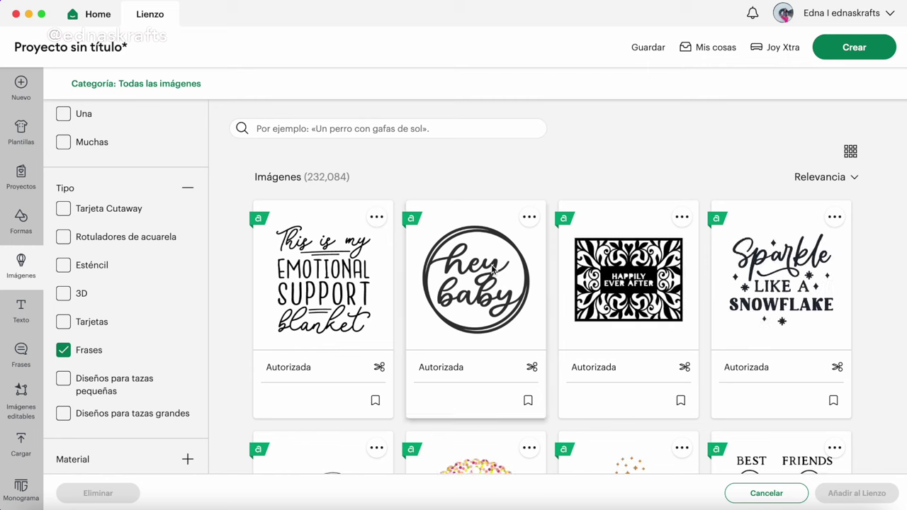
left_click(63, 350)
Step: Expand the Material filter, browse the images for Tela, and clear that material again
scroll(103, 425, "down", 4)
left_click(92, 286)
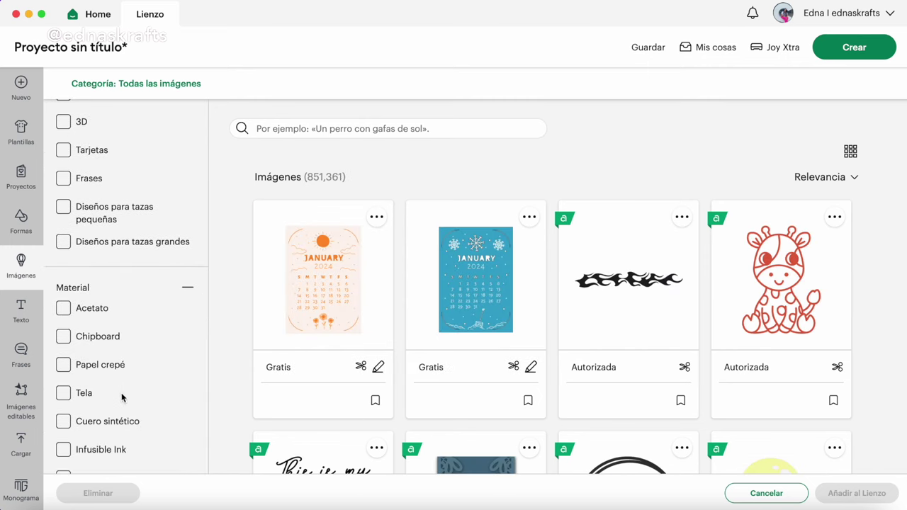
scroll(121, 392, "down", 3)
left_click(64, 266)
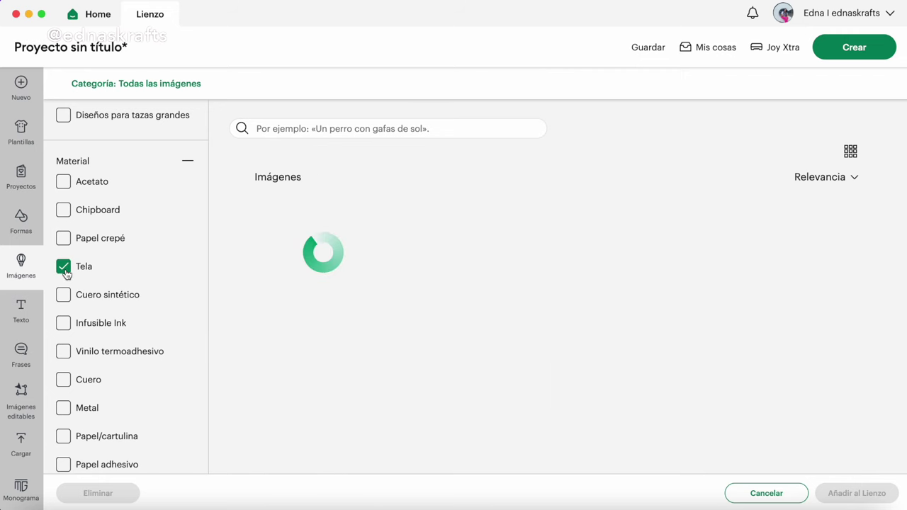
scroll(474, 312, "down", 3)
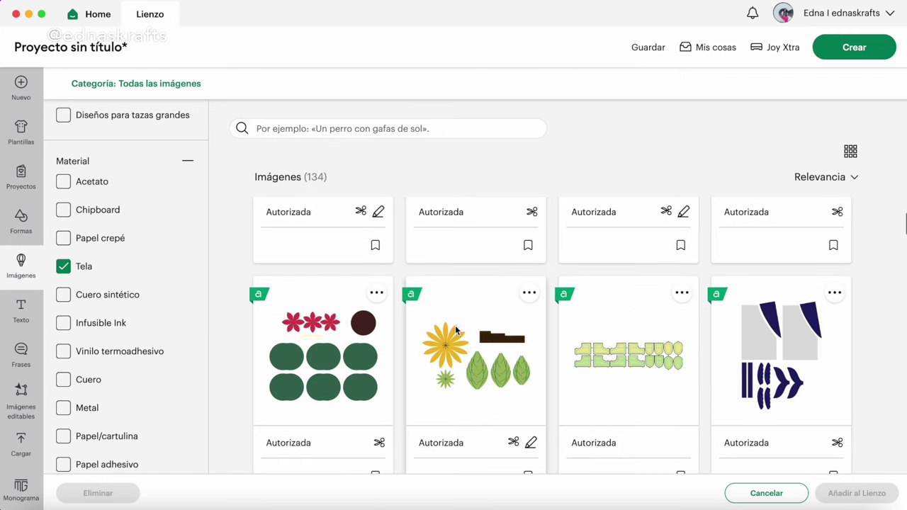
scroll(425, 383, "down", 5)
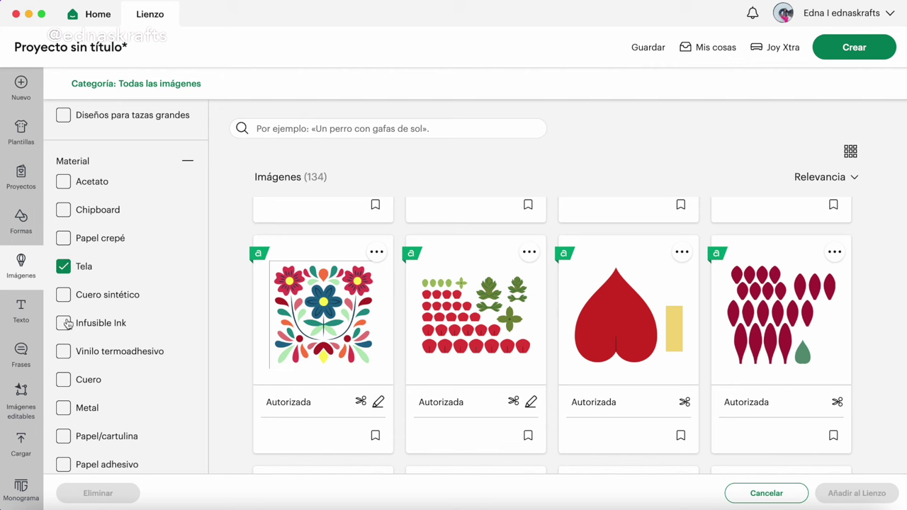
left_click(63, 266)
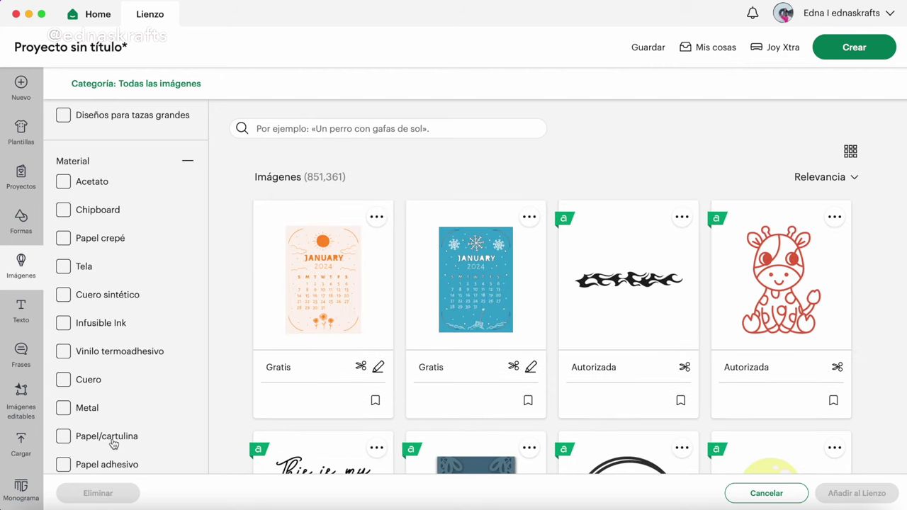
Step: Review the remaining materials, expand the Idioma filter, and preview the ASL images before clearing that language
scroll(141, 382, "down", 1)
scroll(131, 400, "down", 5)
scroll(130, 404, "down", 1)
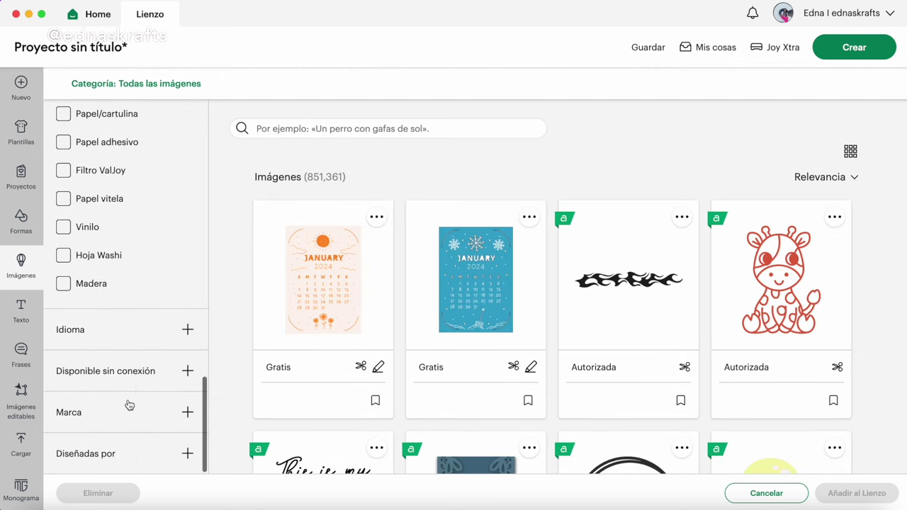
left_click(73, 335)
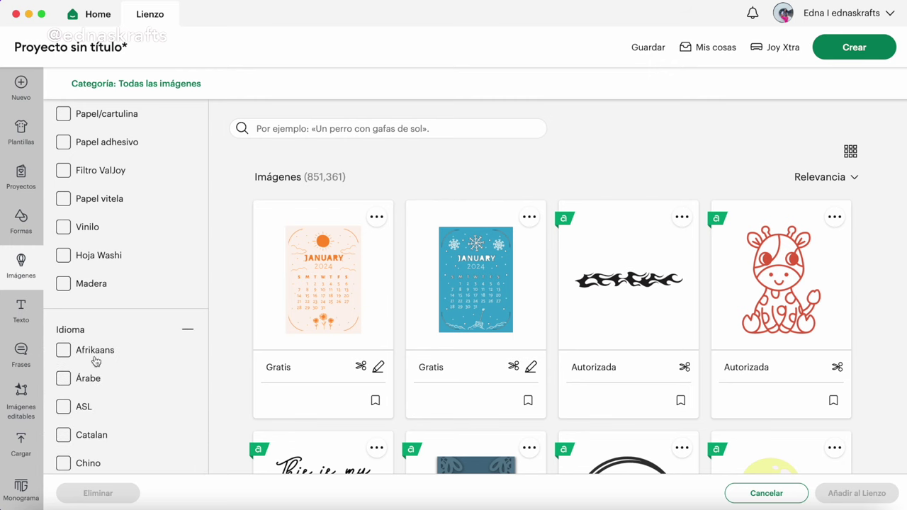
scroll(96, 361, "down", 5)
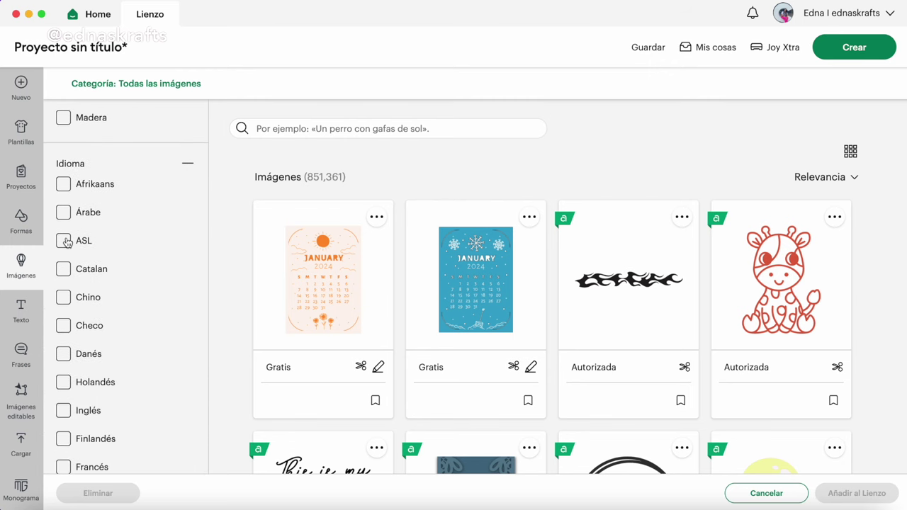
left_click(64, 241)
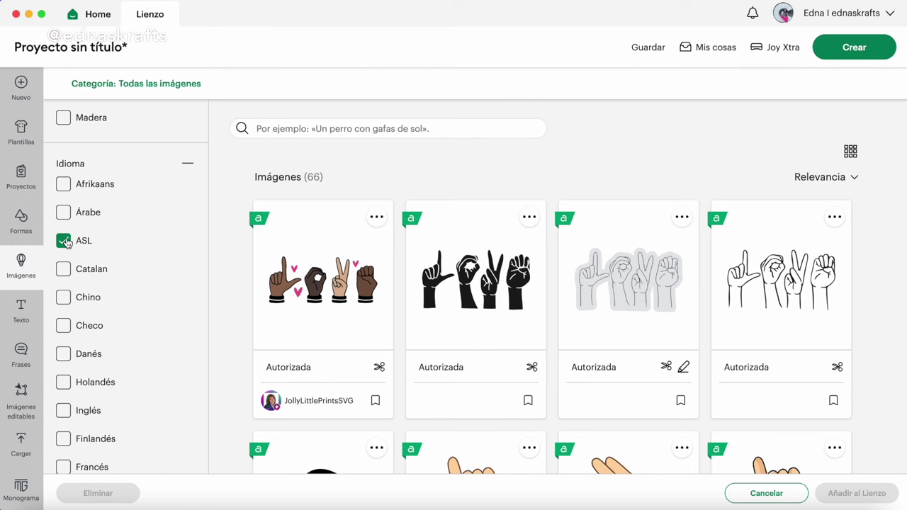
left_click(63, 241)
Step: Preview the Afrikaans images and the Inglés images one language at a time, clearing each filter again
left_click(67, 183)
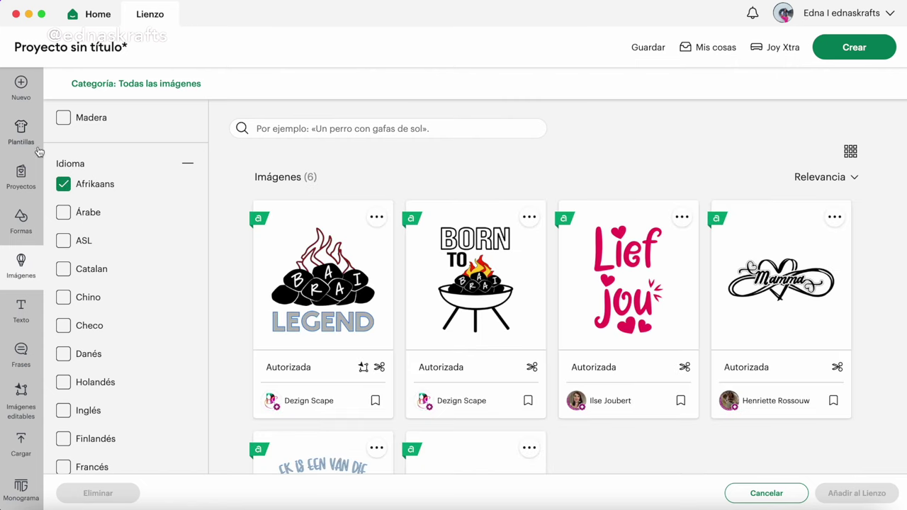
left_click(64, 185)
scroll(64, 330, "down", 3)
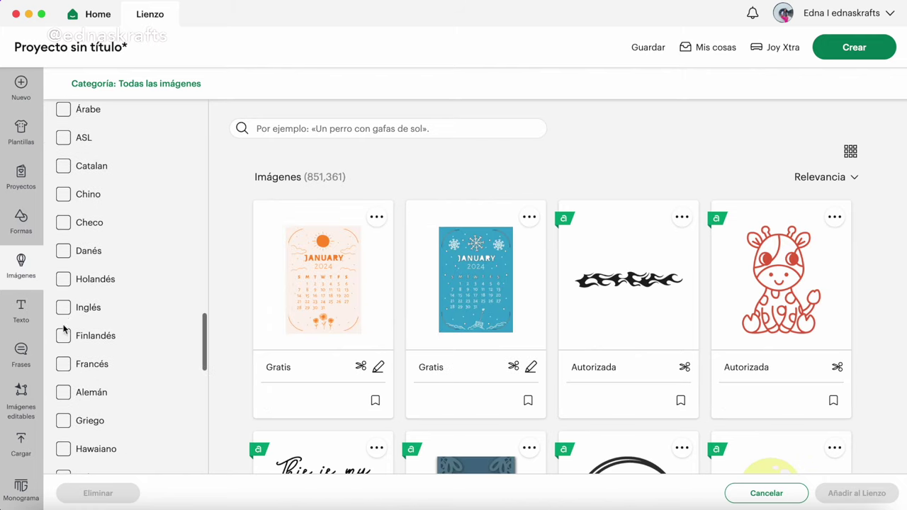
left_click(63, 309)
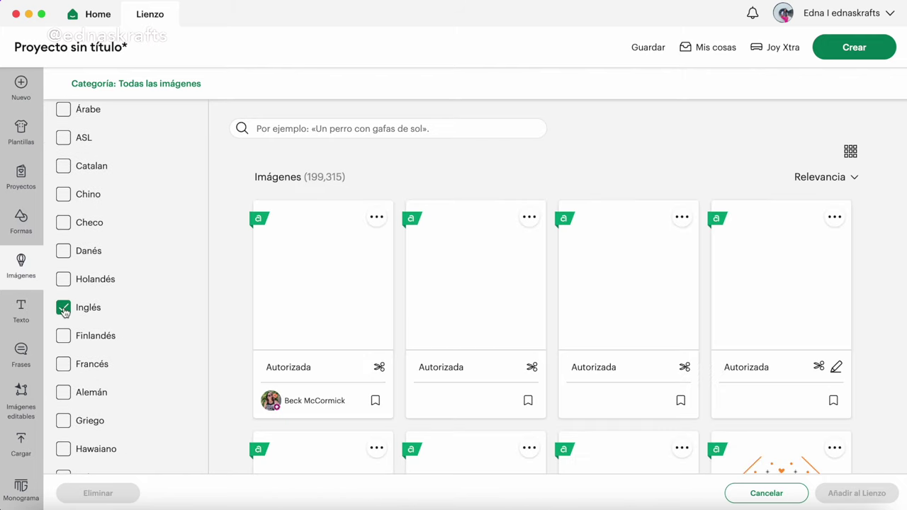
left_click(64, 309)
Step: Look through the language list and filter the images by Español
scroll(97, 427, "down", 10)
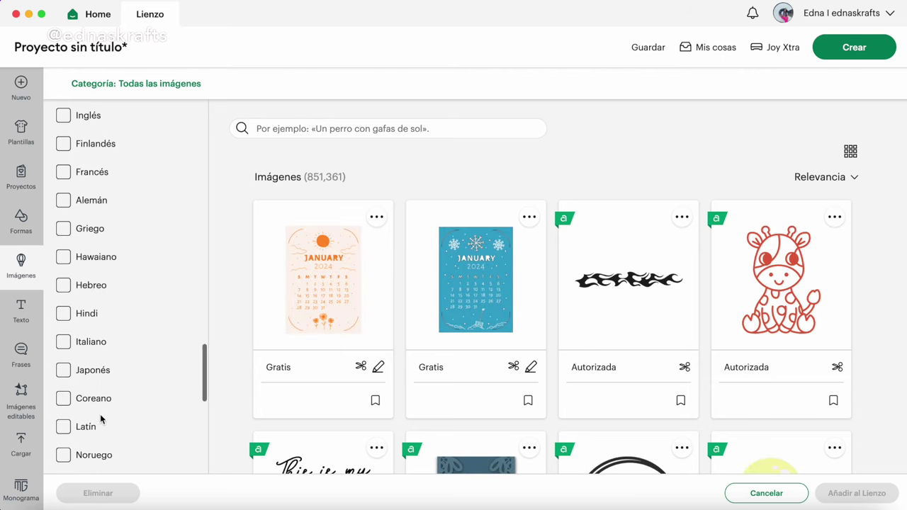
scroll(96, 436, "down", 8)
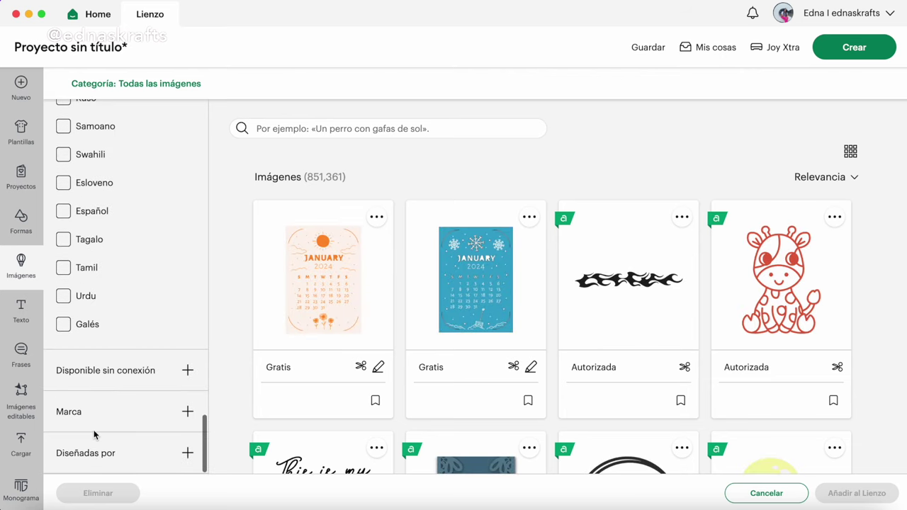
scroll(116, 232, "up", 4)
left_click(63, 331)
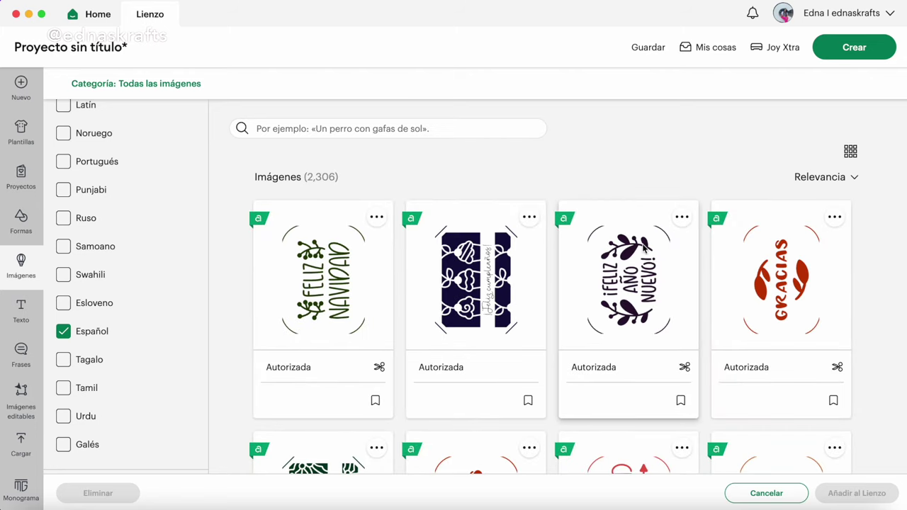
Step: Browse the Spanish-language images to examine the greetings and designs offered
scroll(636, 356, "down", 1)
scroll(637, 356, "down", 10)
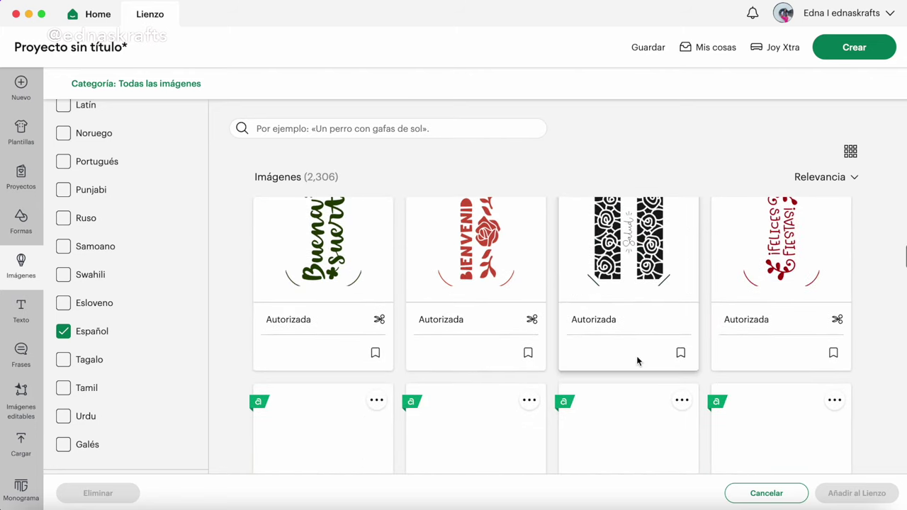
scroll(636, 361, "down", 10)
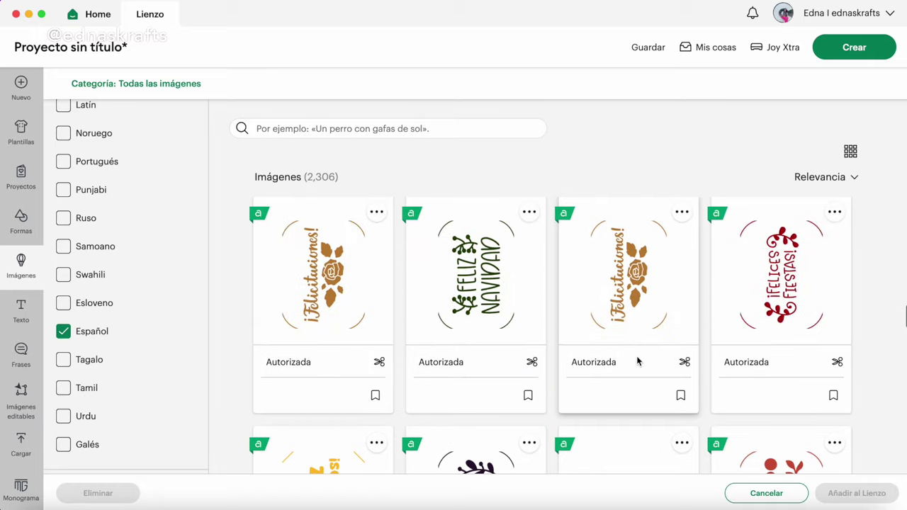
scroll(636, 360, "down", 10)
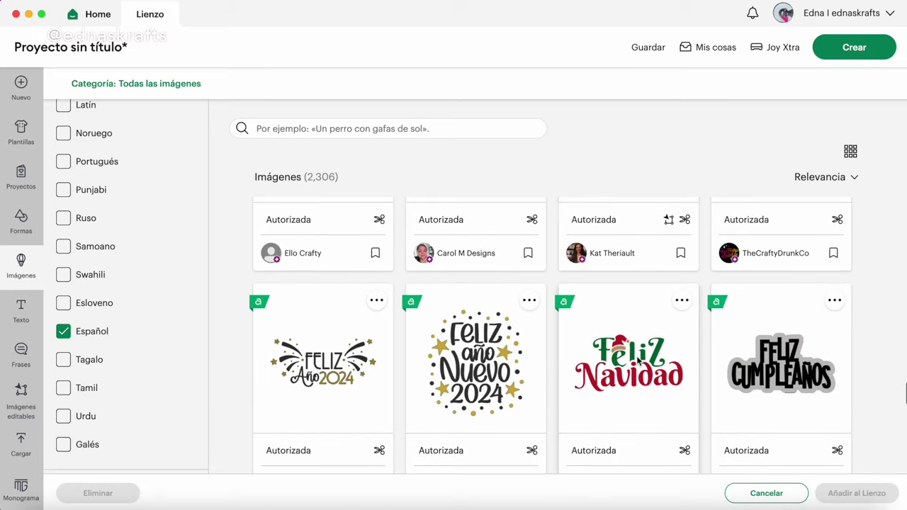
scroll(459, 401, "down", 5)
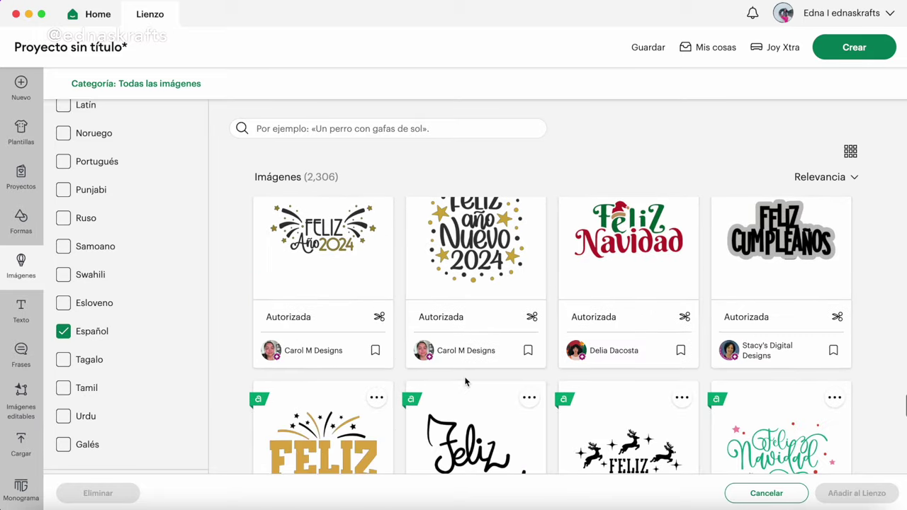
scroll(465, 381, "down", 10)
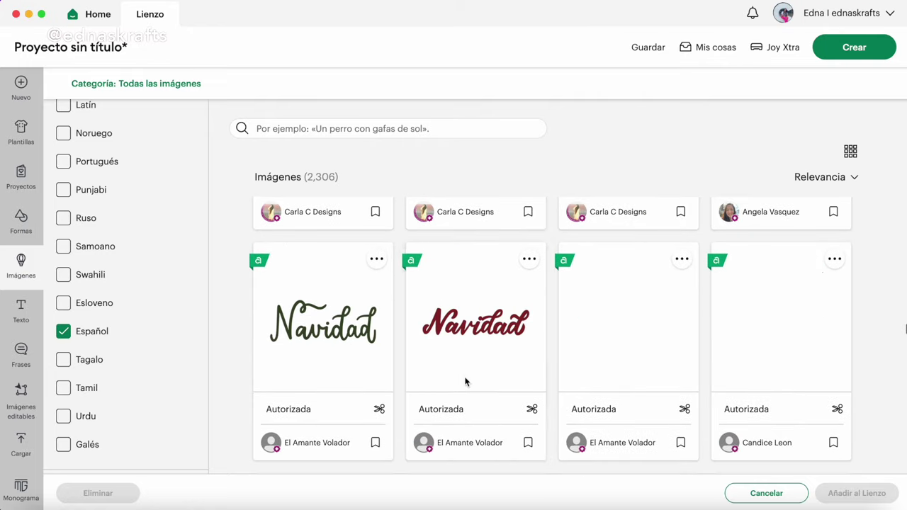
scroll(465, 382, "down", 3)
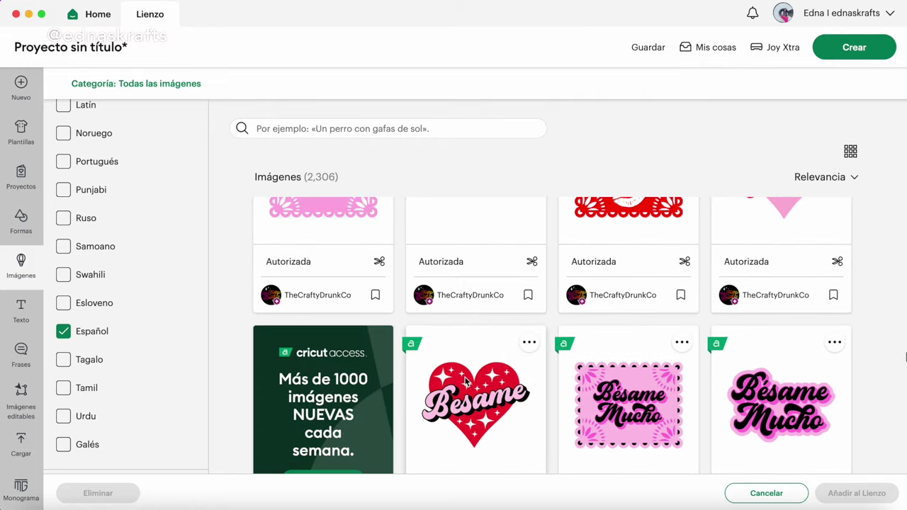
scroll(461, 429, "down", 5)
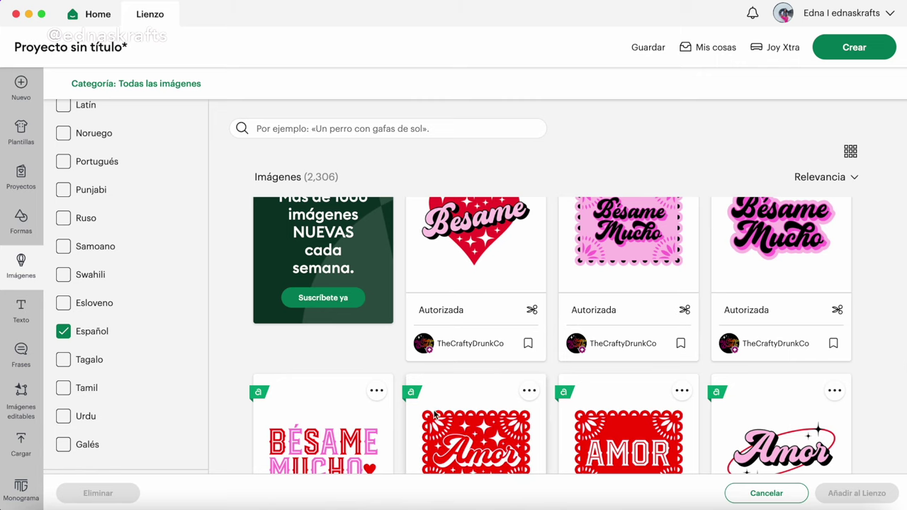
scroll(434, 416, "down", 5)
Step: Expand the Marca filter and review the available brands
scroll(101, 378, "down", 3)
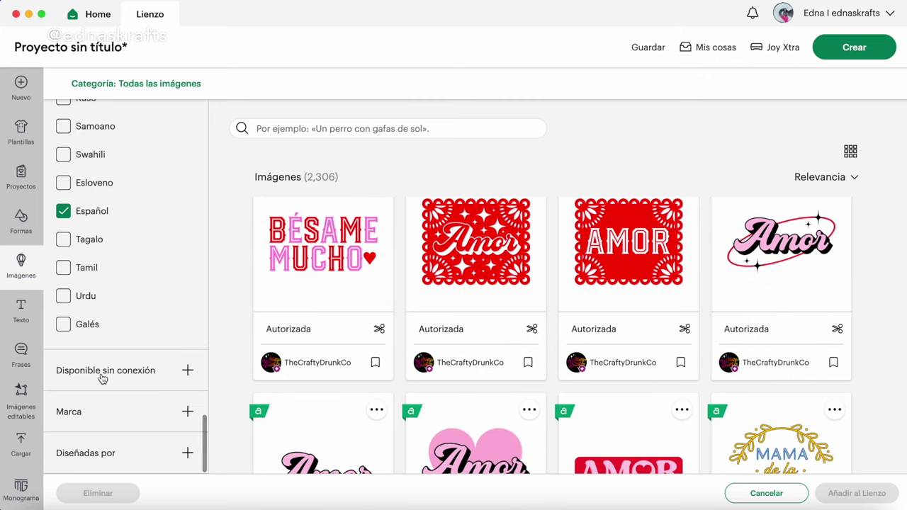
left_click(71, 412)
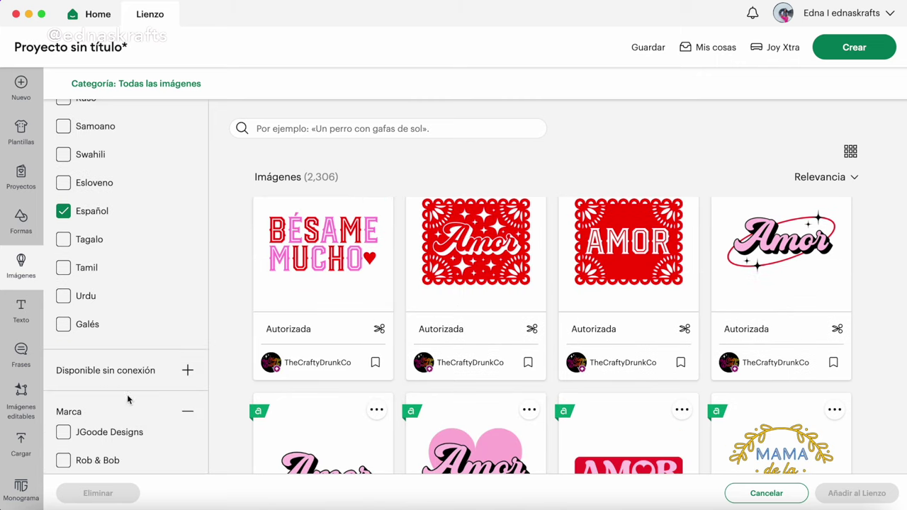
scroll(157, 434, "down", 3)
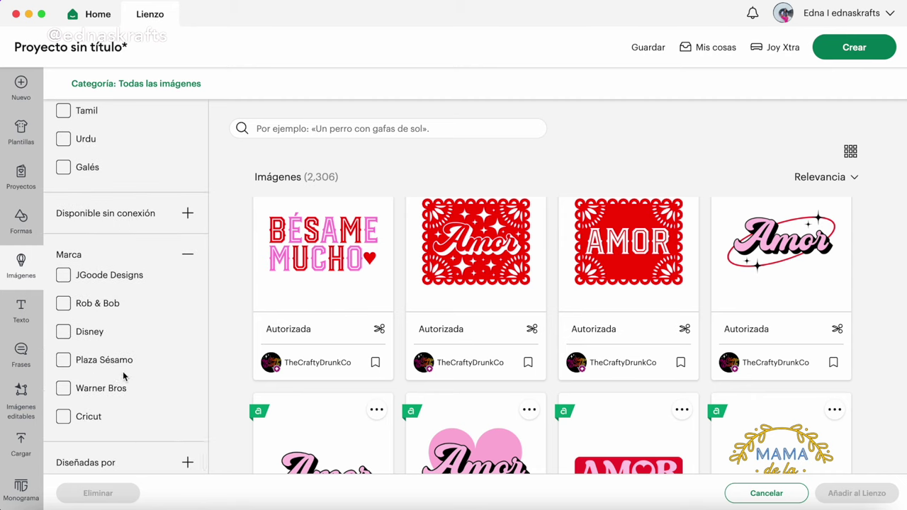
scroll(123, 376, "down", 1)
Step: Expand the Diseñadas por filter and limit the Spanish images to those designed by Cricut
left_click(126, 455)
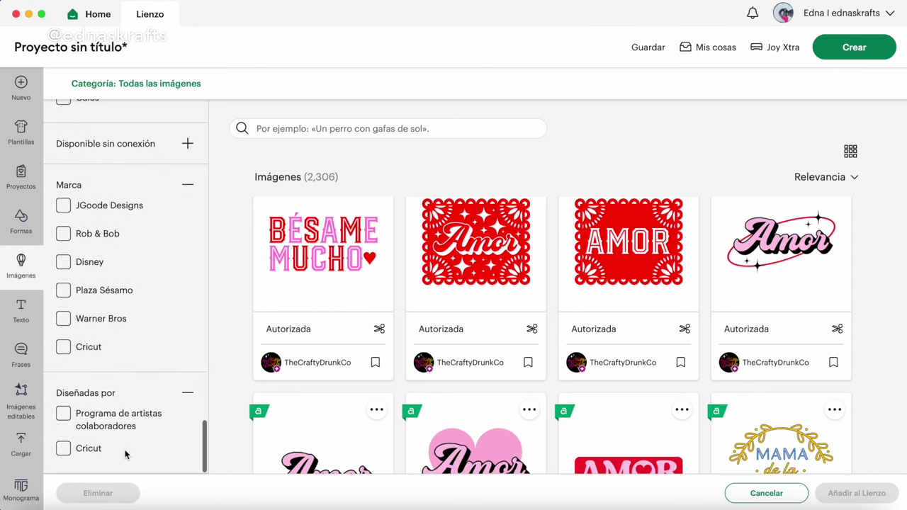
left_click(64, 449)
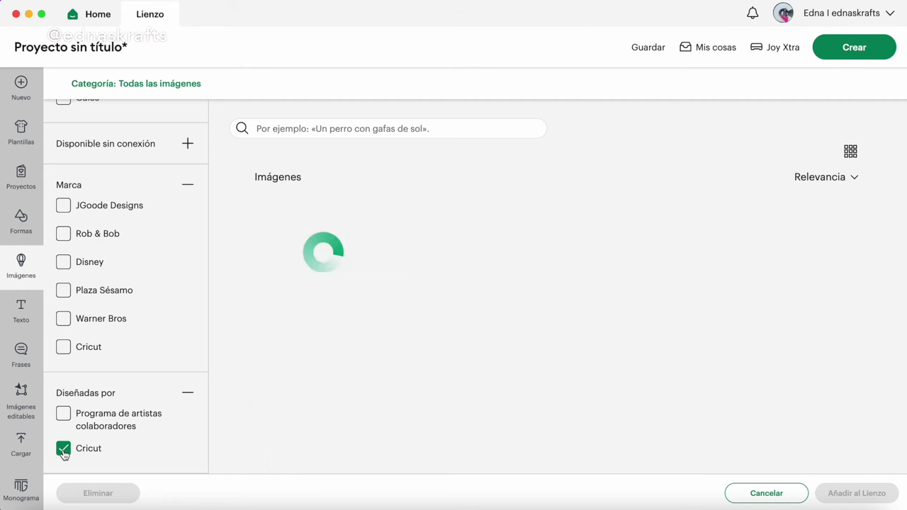
left_click(63, 448)
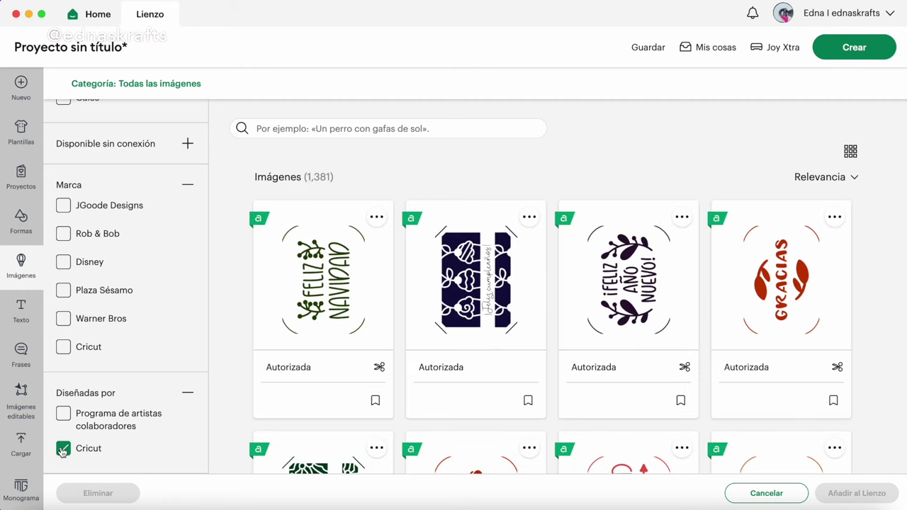